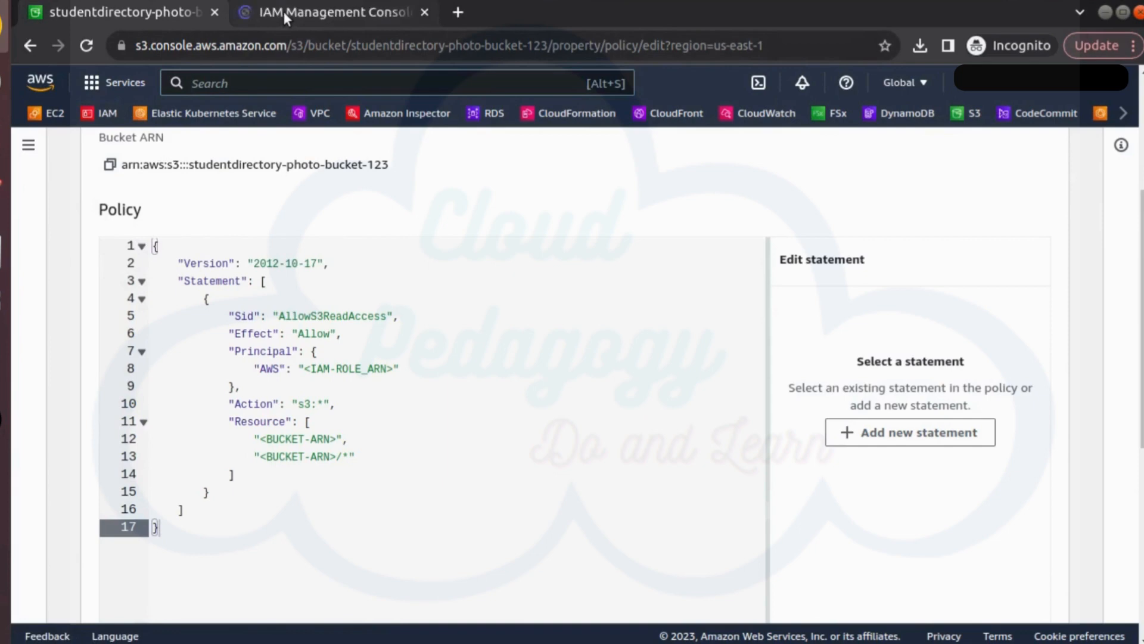
Search the IAM roles for "student" and open the StudentS3DynamoDBAcessRole role.
click(316, 8)
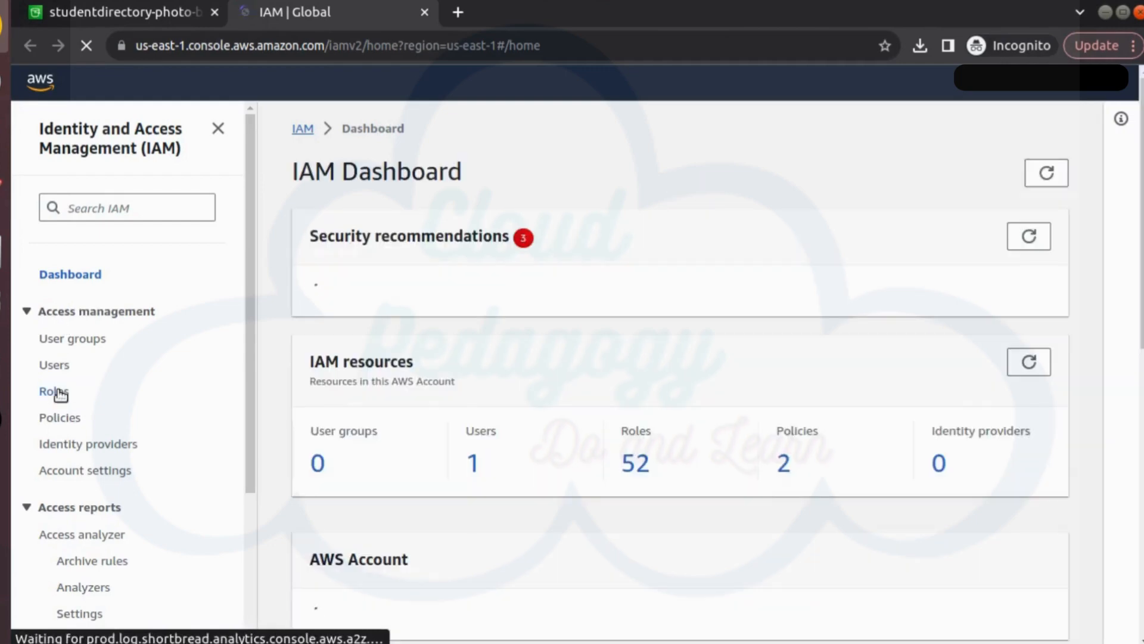
click(57, 392)
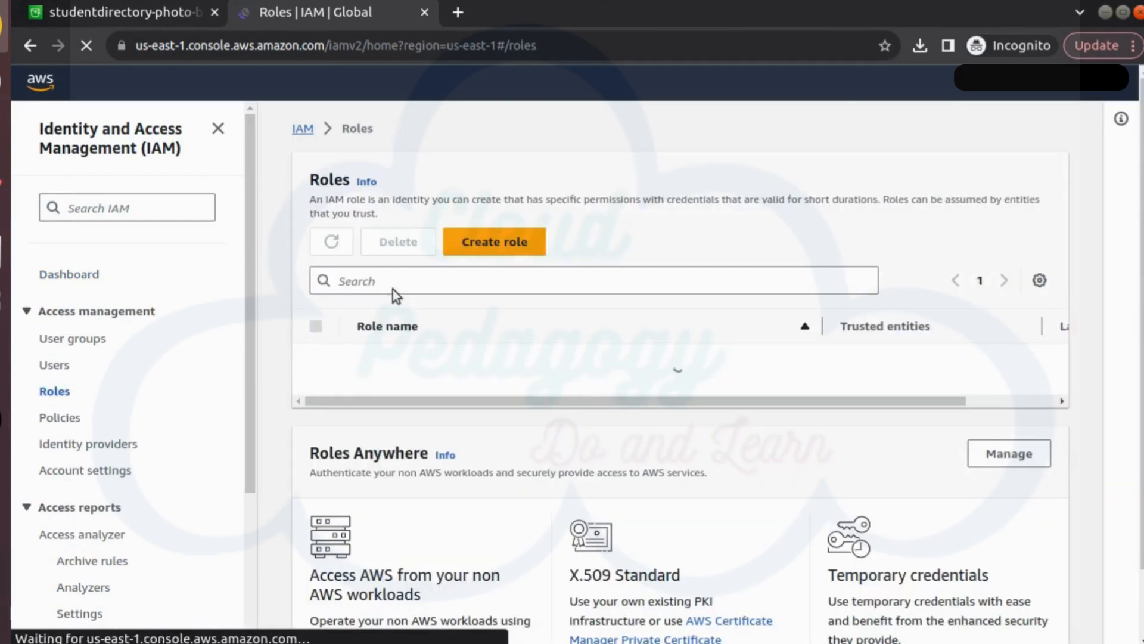
click(391, 281)
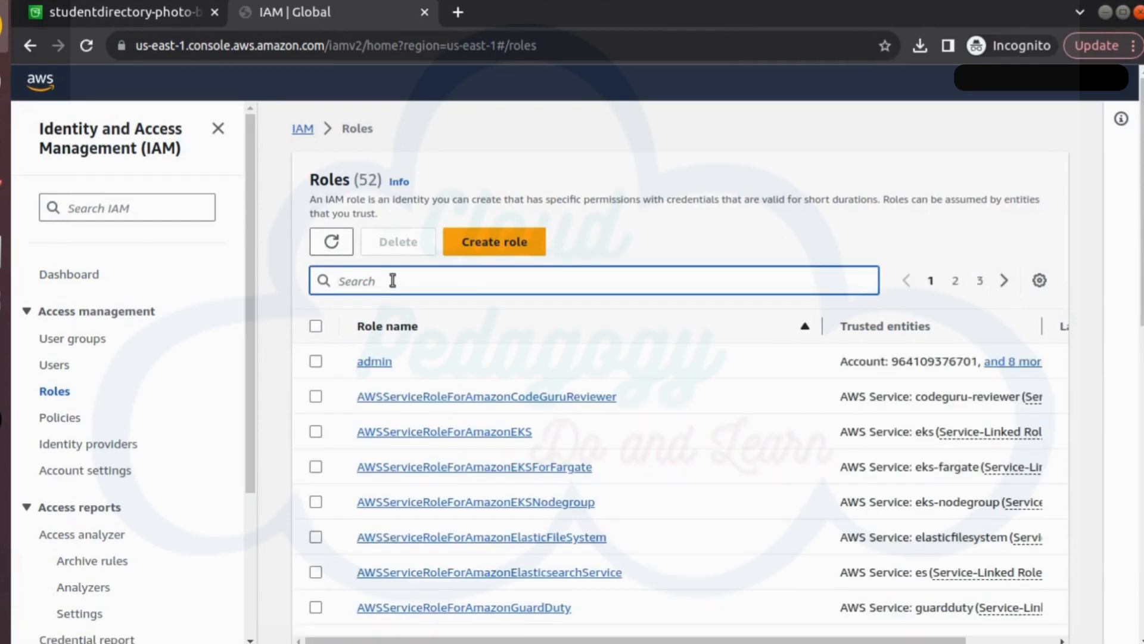
text(s)
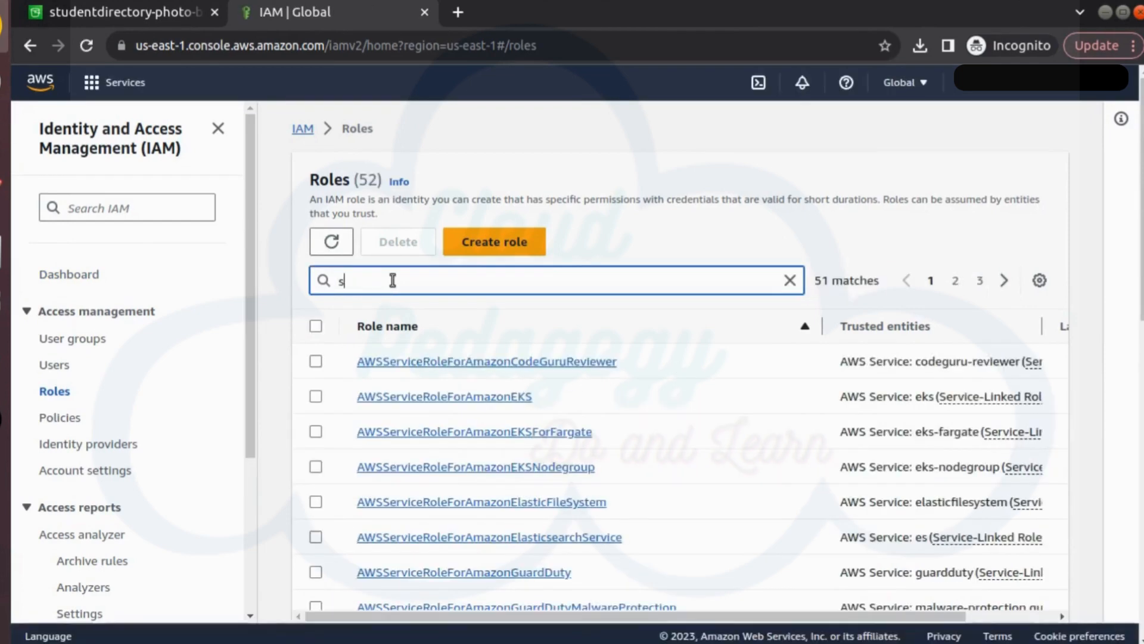
text(tudent)
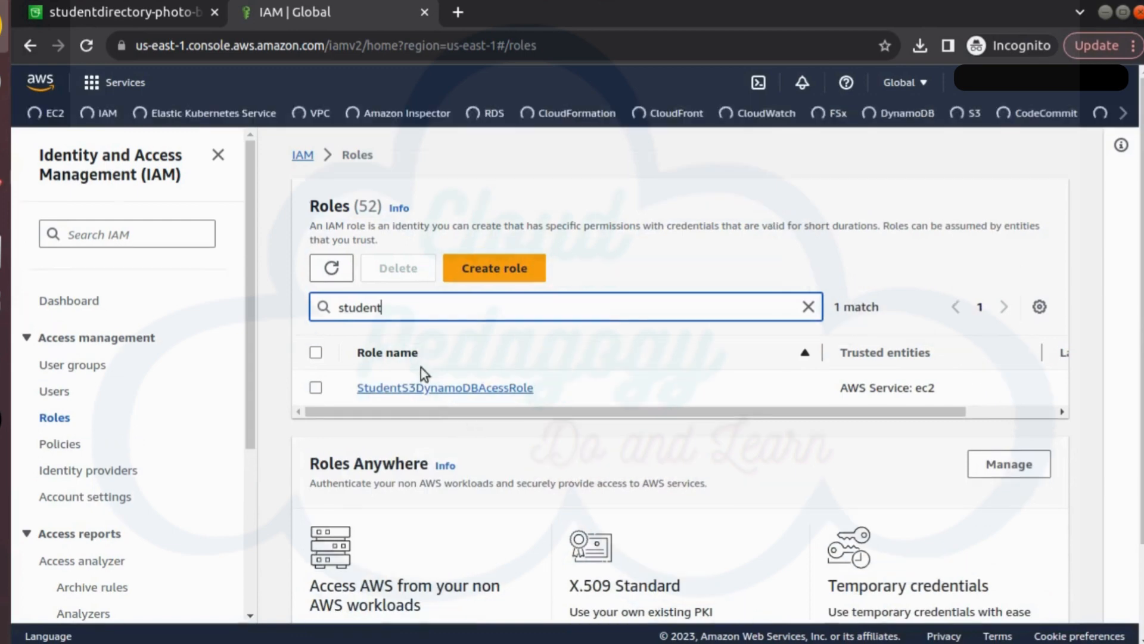
click(440, 391)
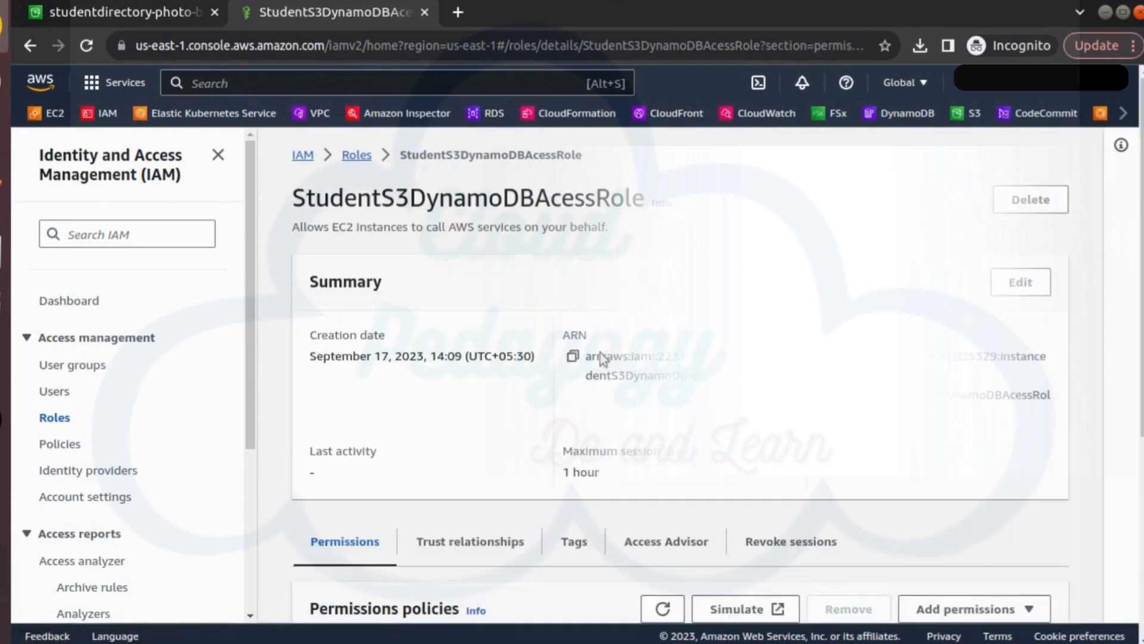
Copy the role's ARN and paste it over the <IAM-ROLE_ARN> placeholder in the S3 bucket policy's principal.
scroll(574, 356, down, 4)
scroll(668, 360, up, 3)
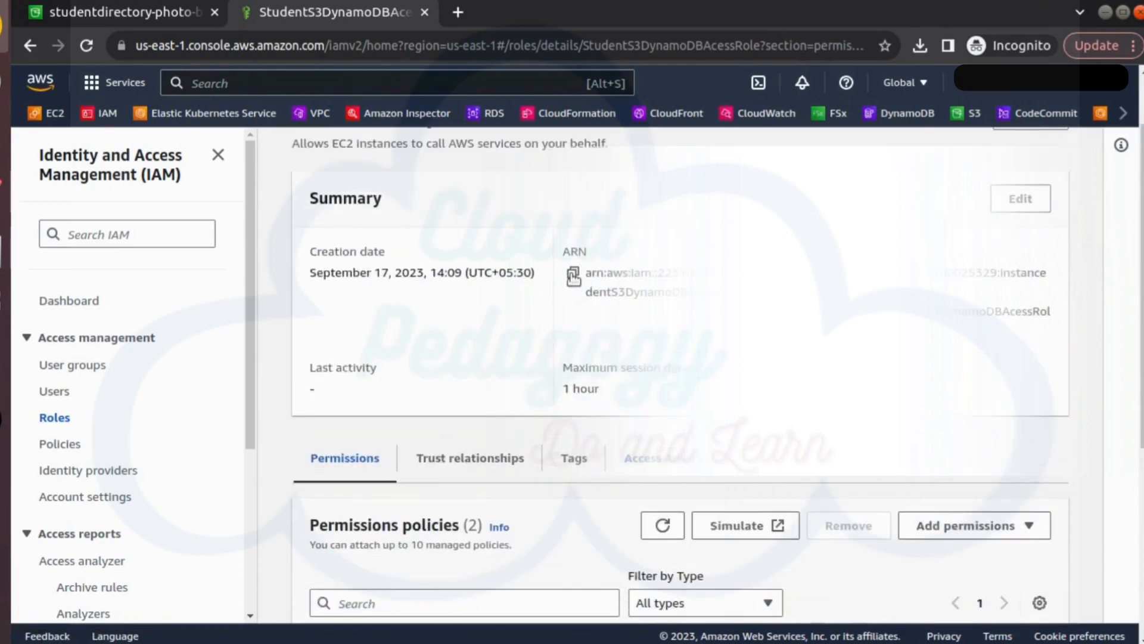
click(573, 275)
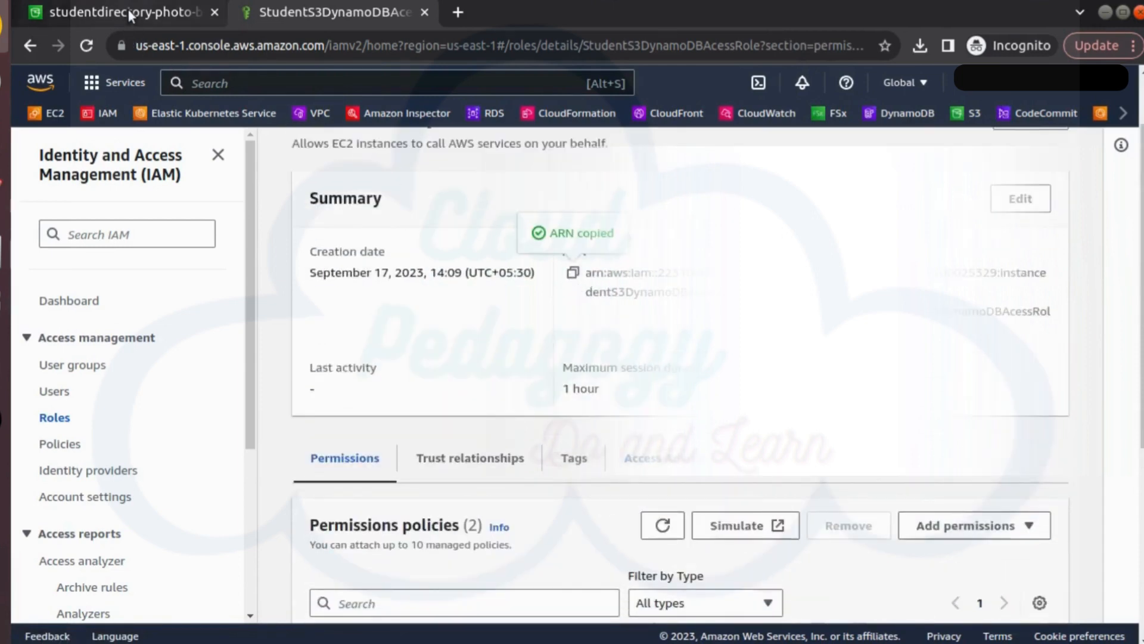
click(130, 15)
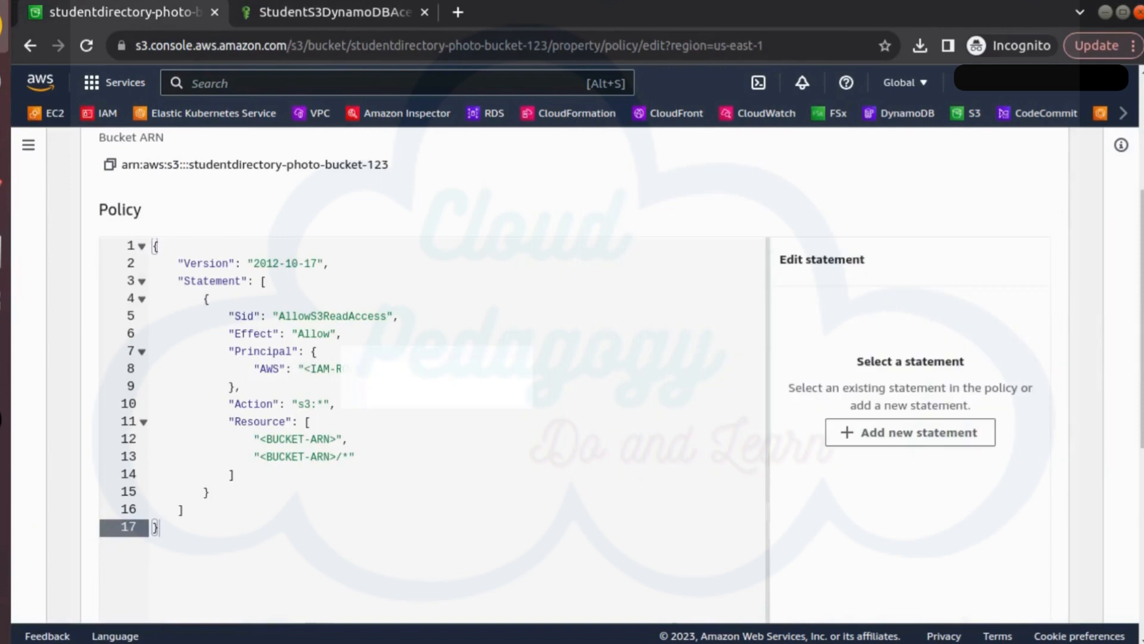
drag(305, 369, 393, 369)
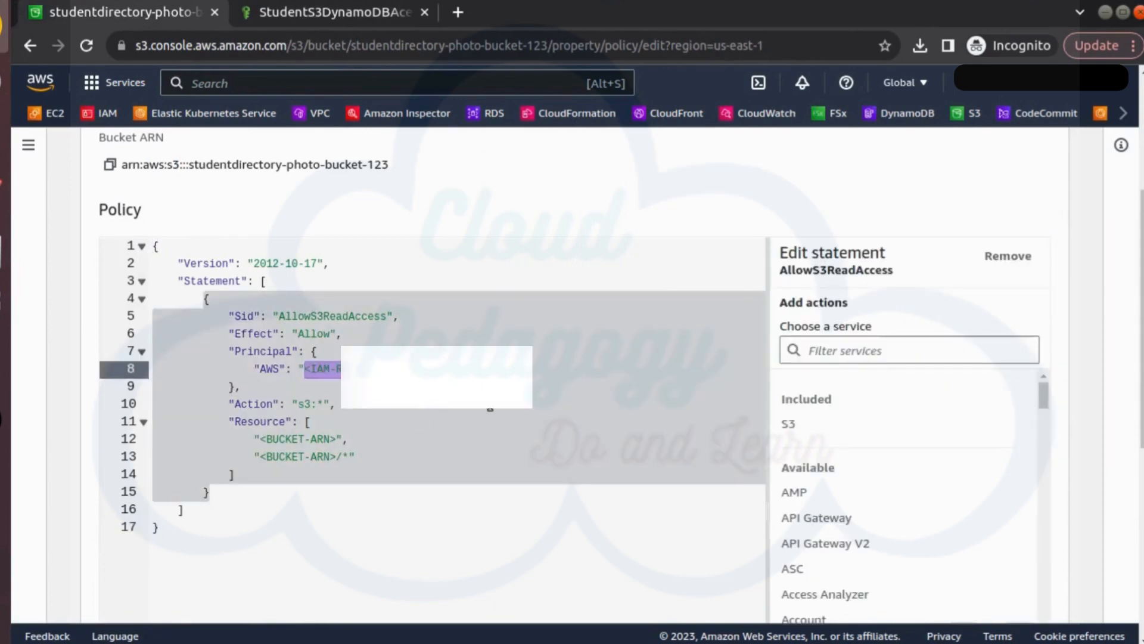
key(ctrl+v)
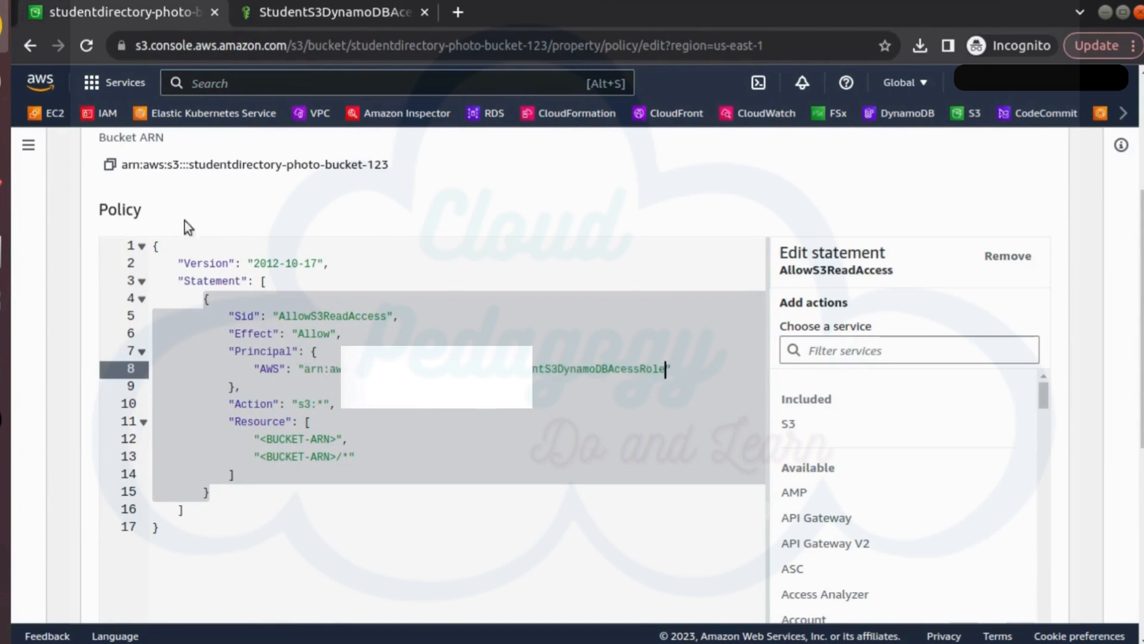
Replace both <BUCKET-ARN> placeholders in the policy's resources with the copied bucket ARN arn:aws:s3:::studentdirectory-photo-bucket-123, keeping the /* suffix on the second.
click(111, 166)
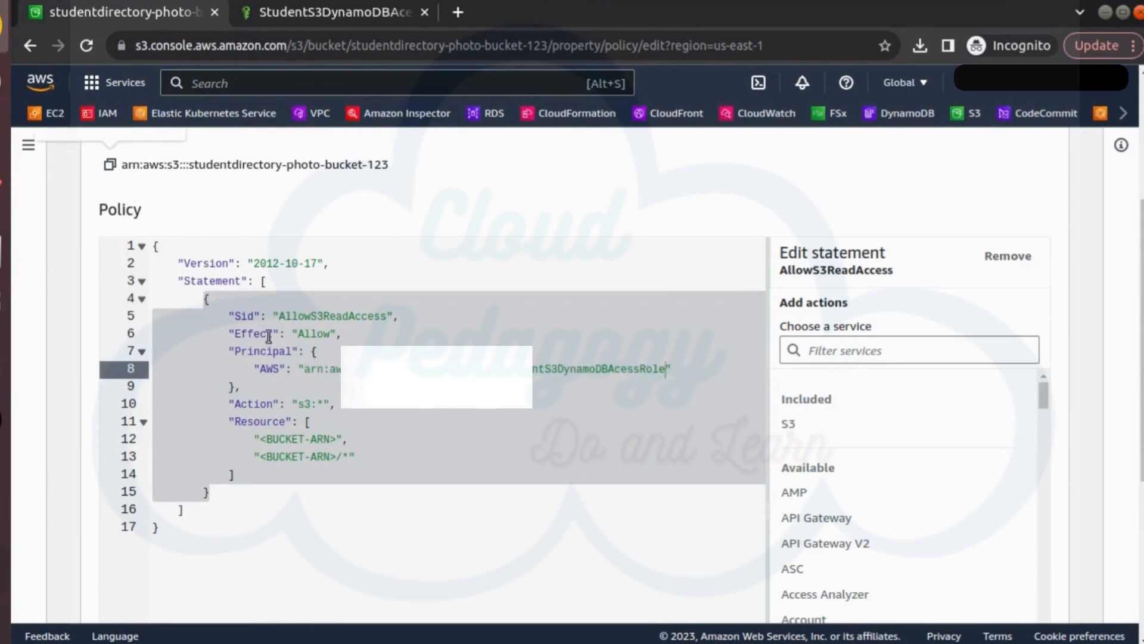
click(260, 439)
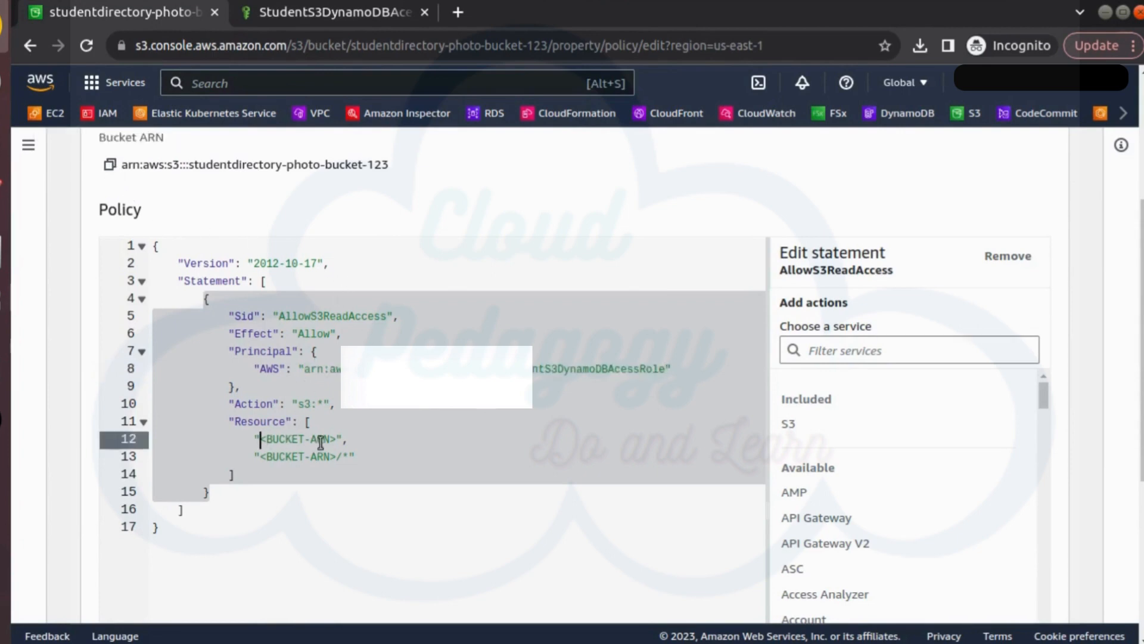
shift+click(337, 438)
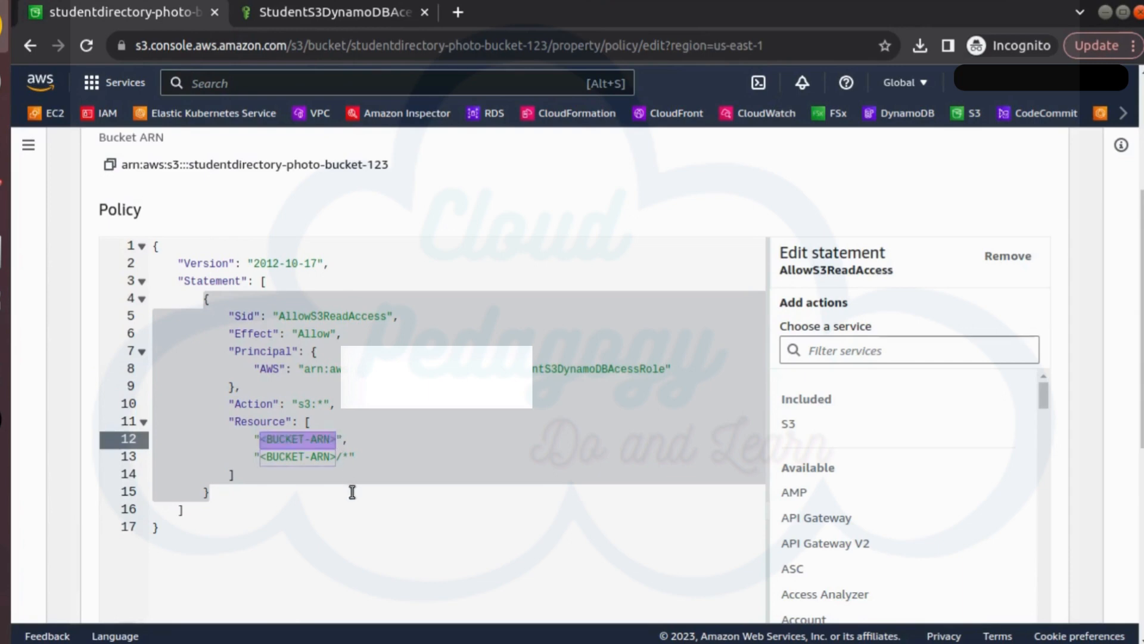
key(ctrl+v)
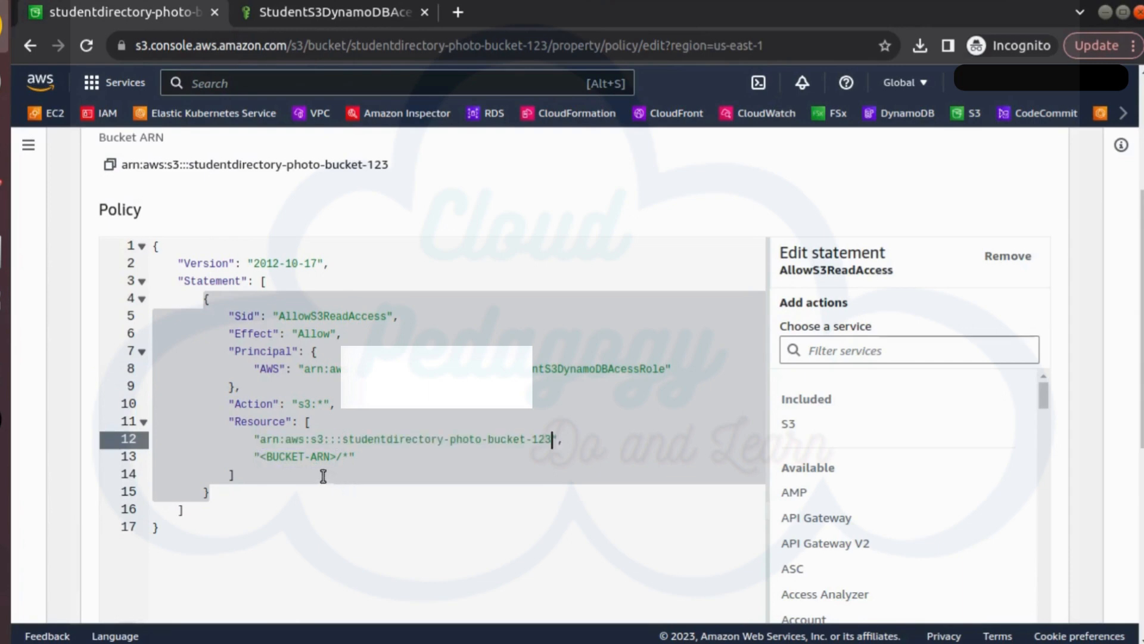
click(262, 456)
shift+click(337, 457)
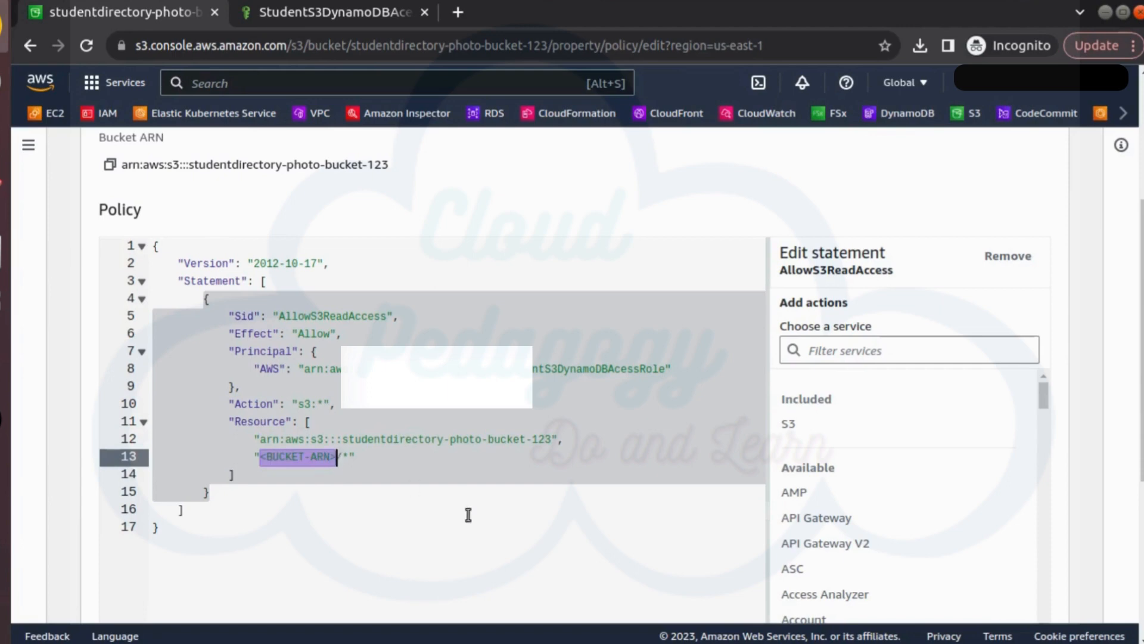
key(ctrl+v)
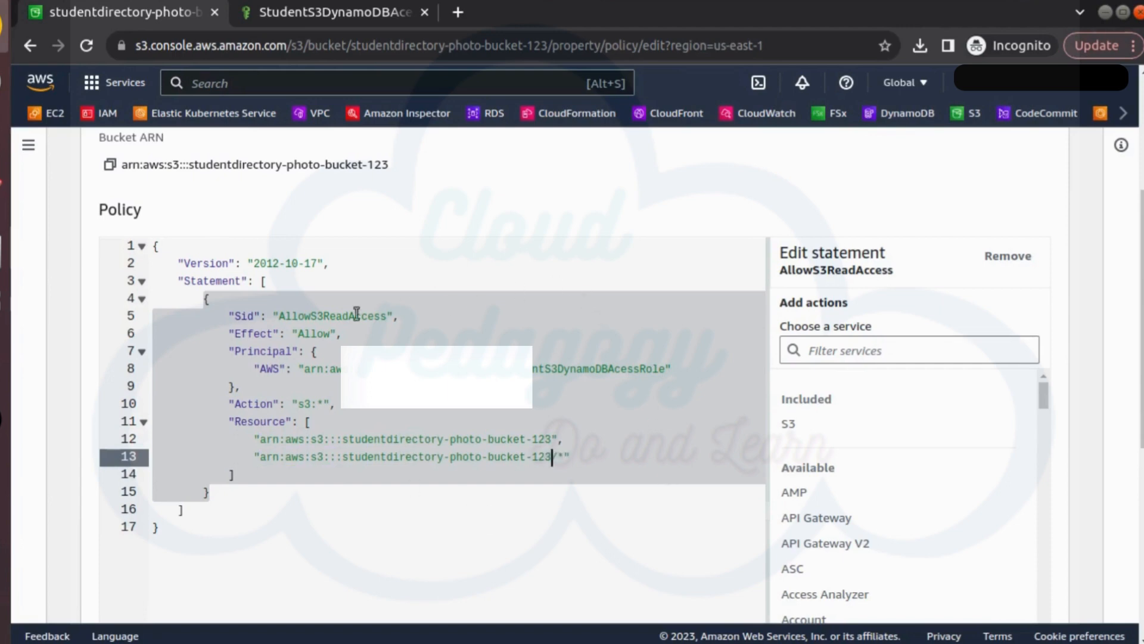
Save the edited bucket policy for studentdirectory-photo-bucket-123.
scroll(1054, 334, down, 5)
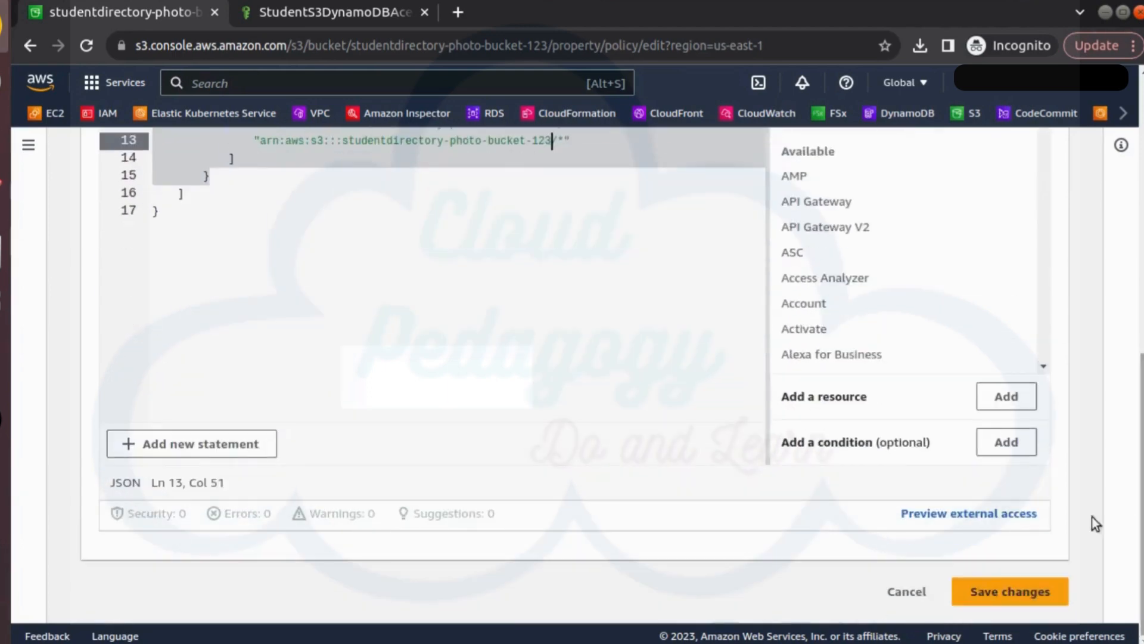
click(1030, 596)
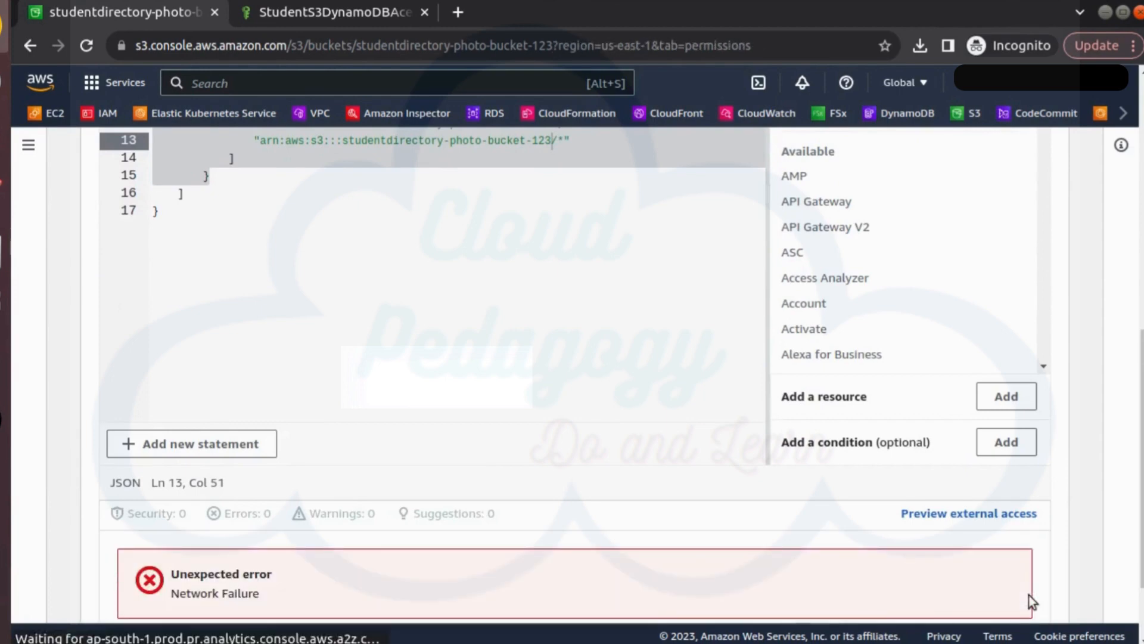
scroll(935, 516, down, 2)
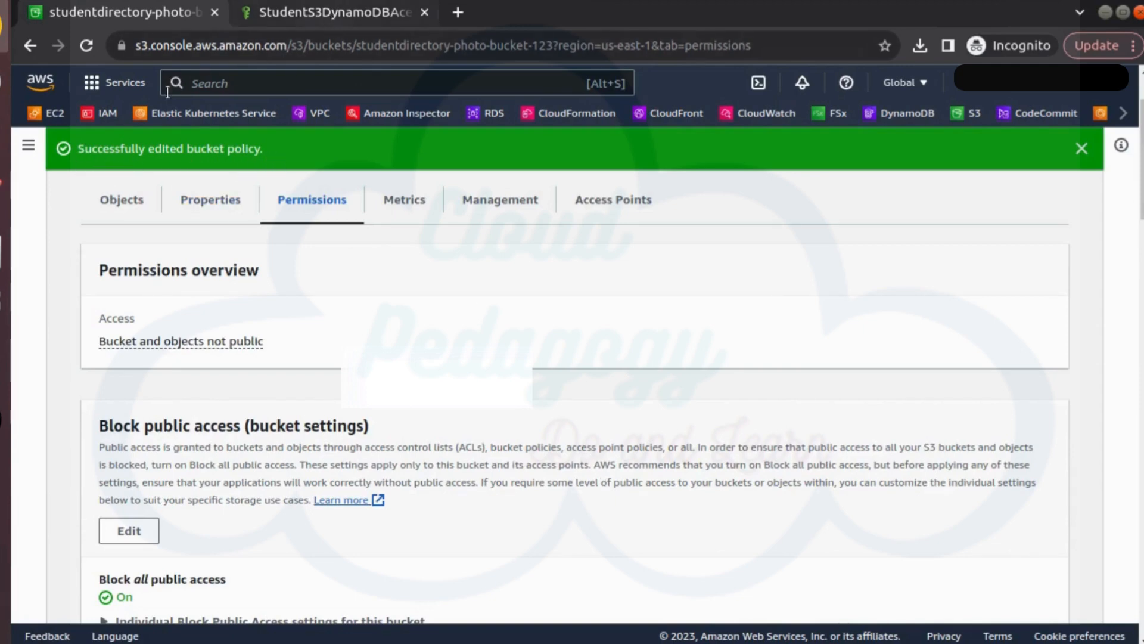
Open the EC2 console in a separate browser tab and show its instances list.
right_click(60, 114)
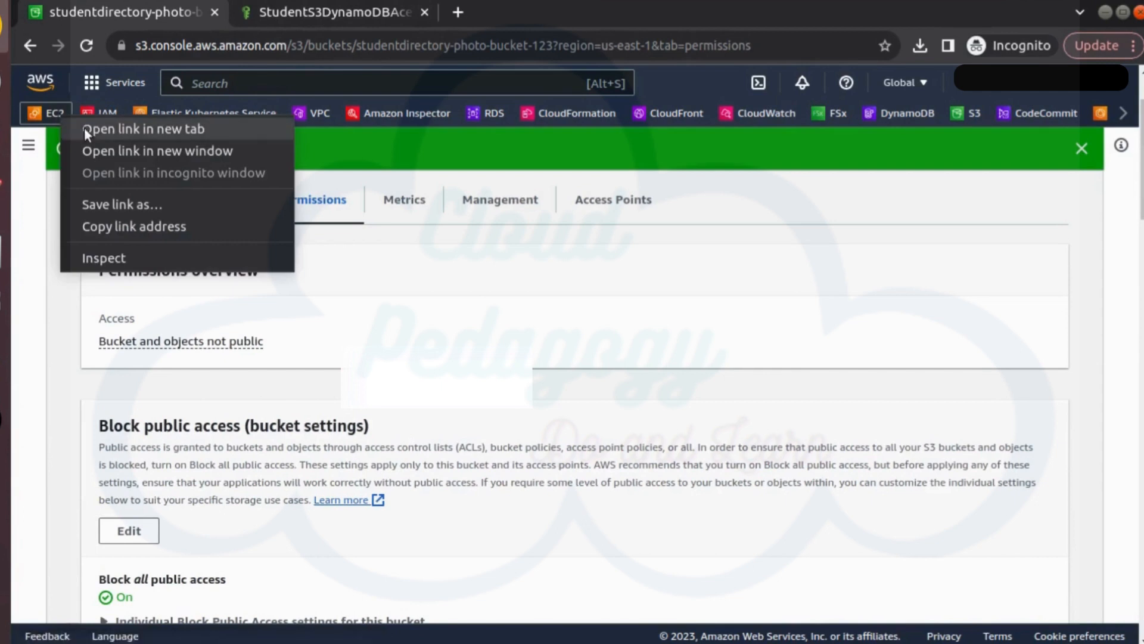
click(84, 128)
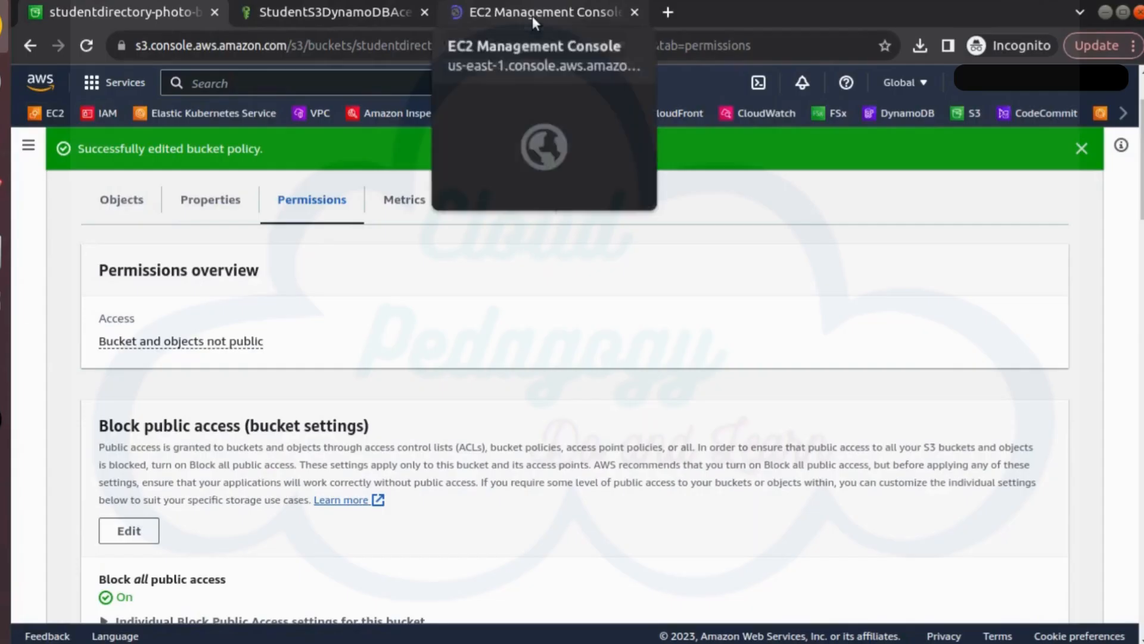
click(532, 15)
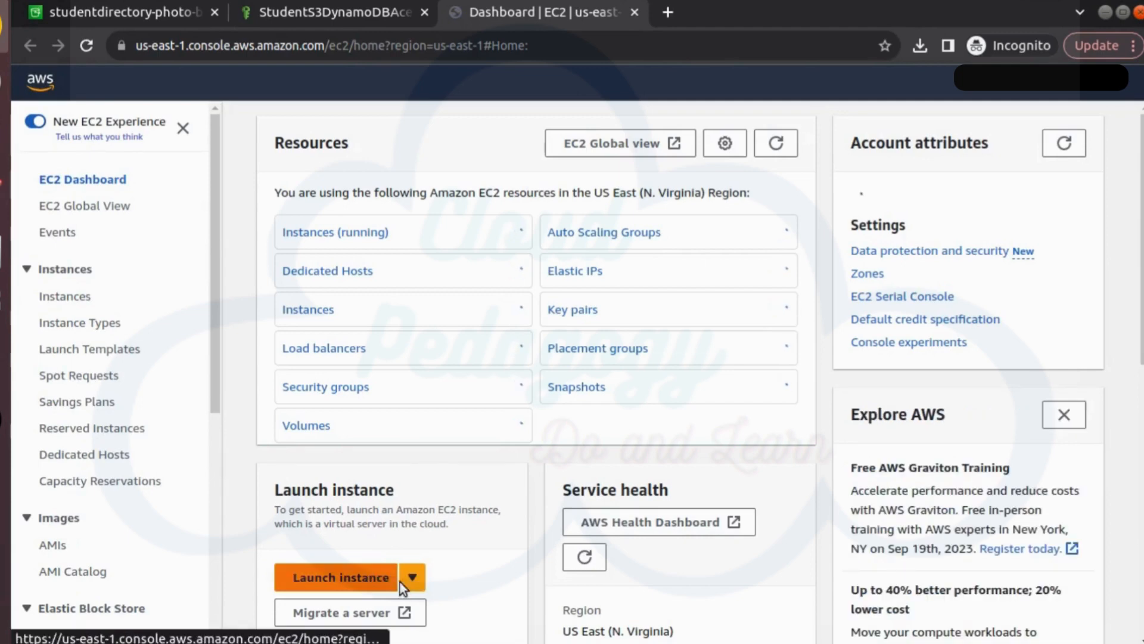
click(66, 296)
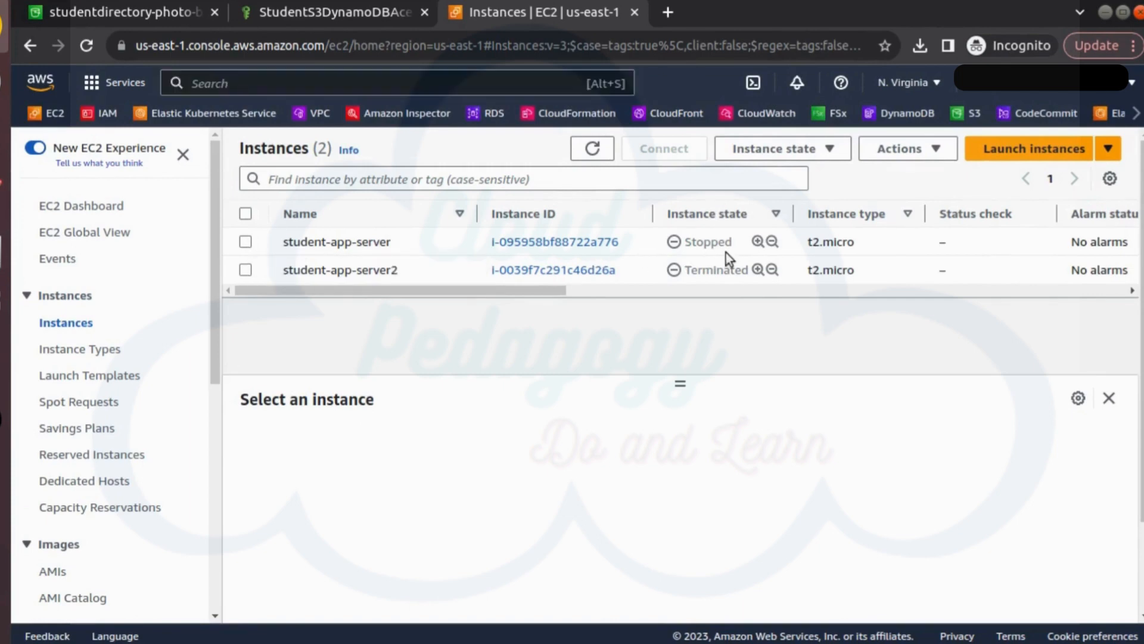
Start launching another instance modelled on student-app-server and name it student-app-server-s3.
click(243, 243)
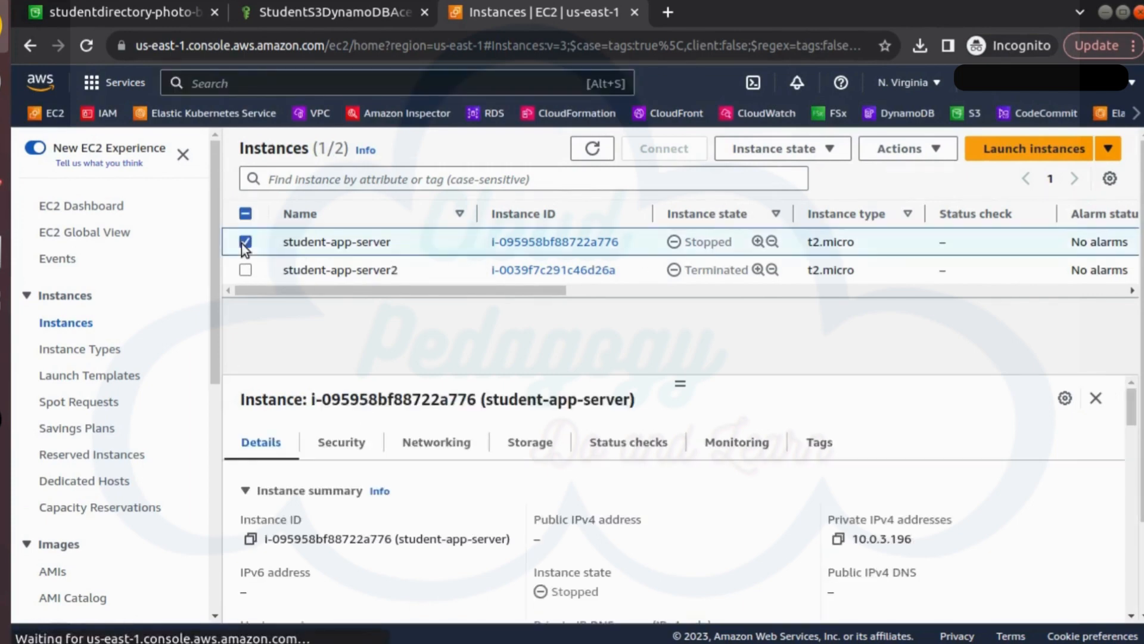
click(935, 152)
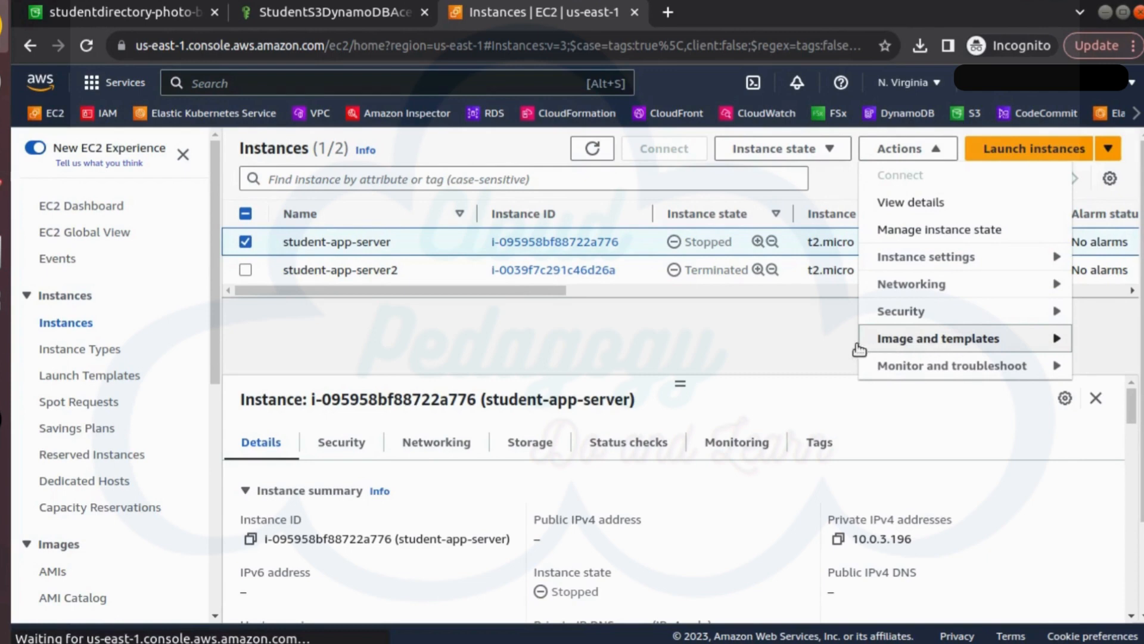
click(926, 344)
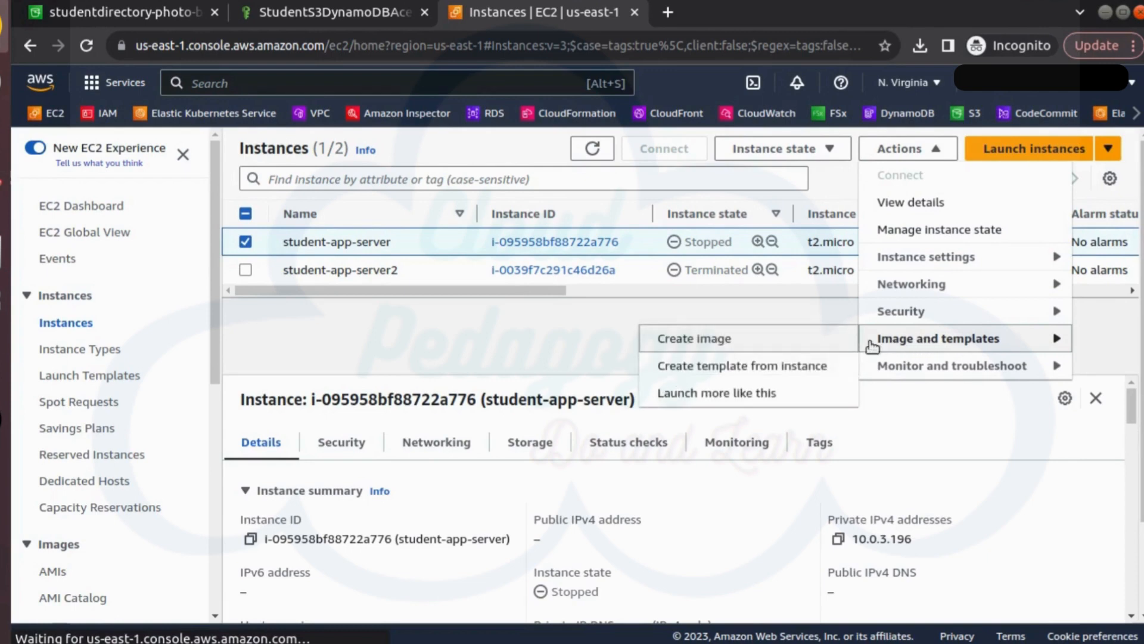
click(770, 397)
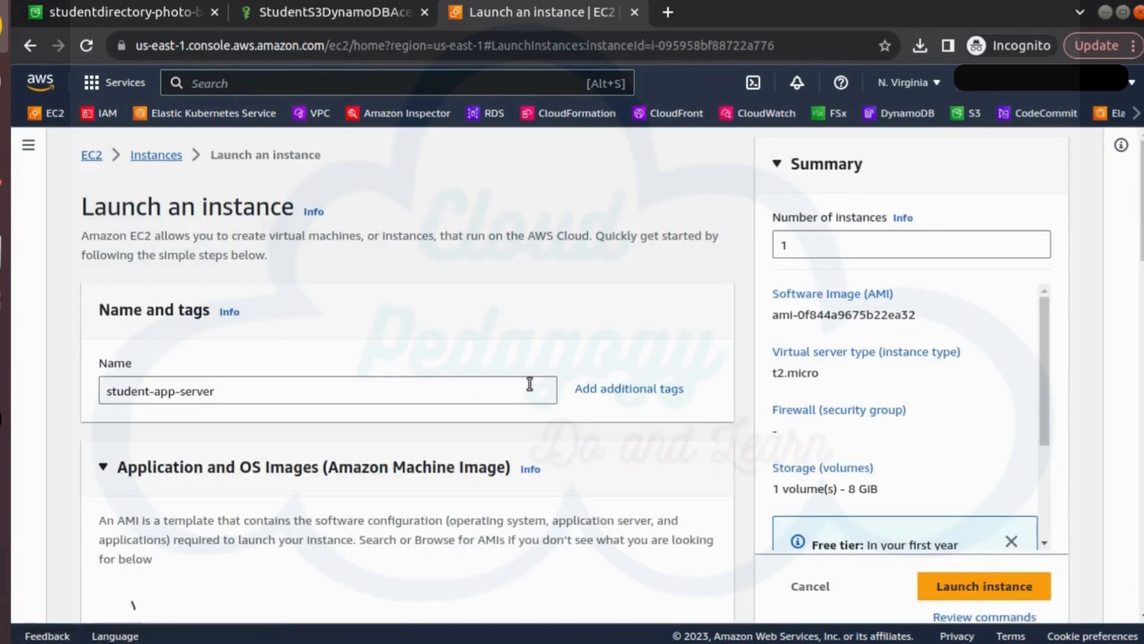
click(454, 389)
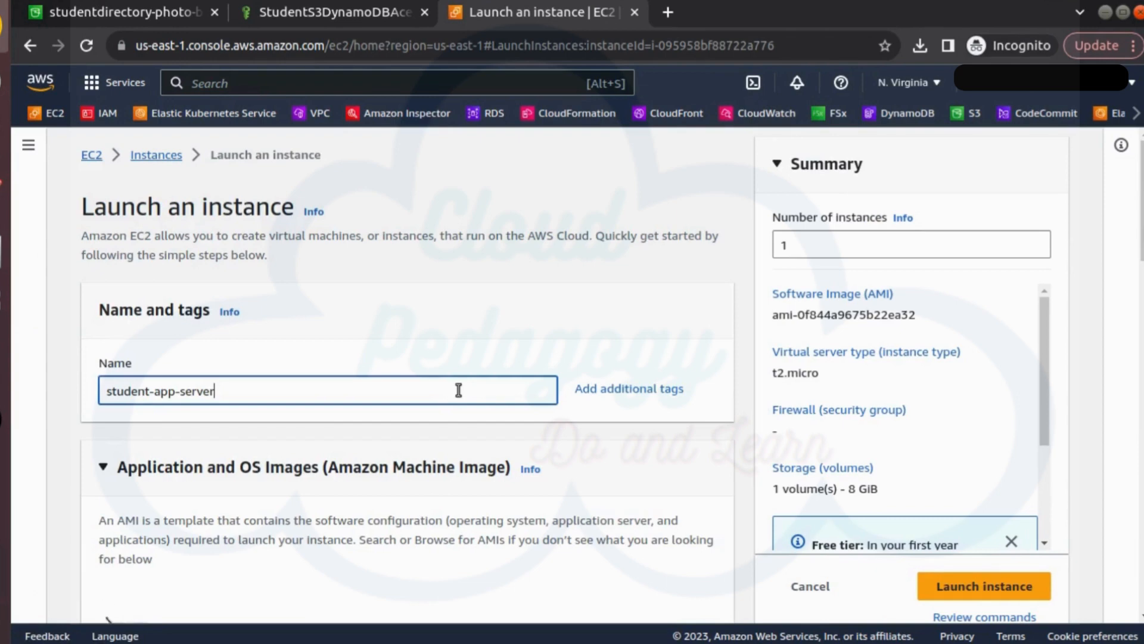
text(-s3)
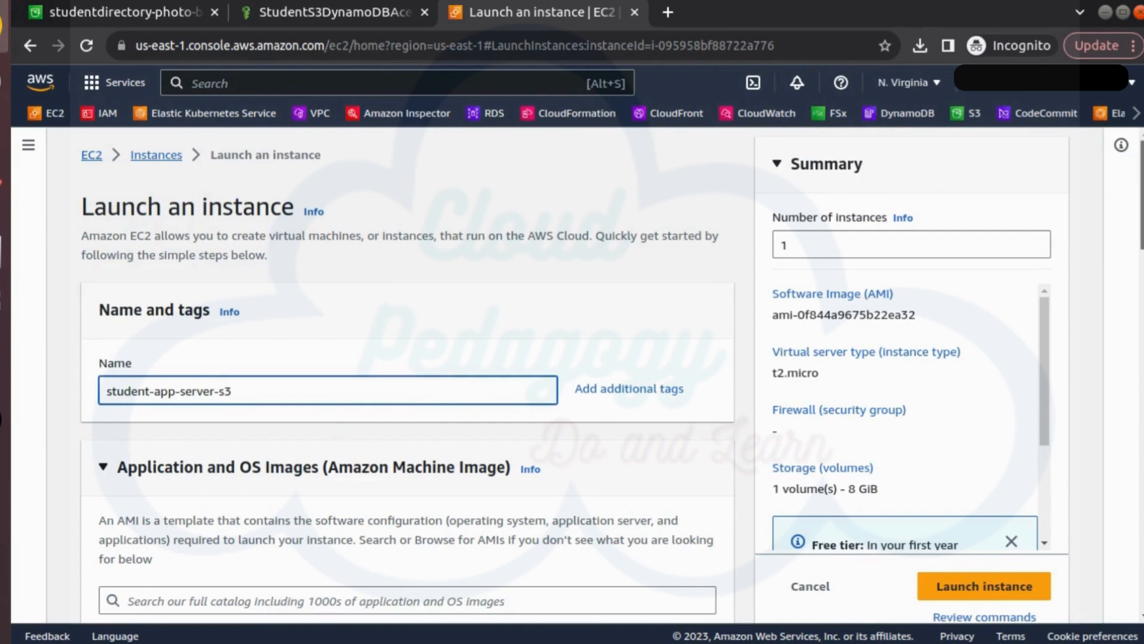
Select student-app-keypair as the login key pair for the new instance.
scroll(407, 376, down, 2)
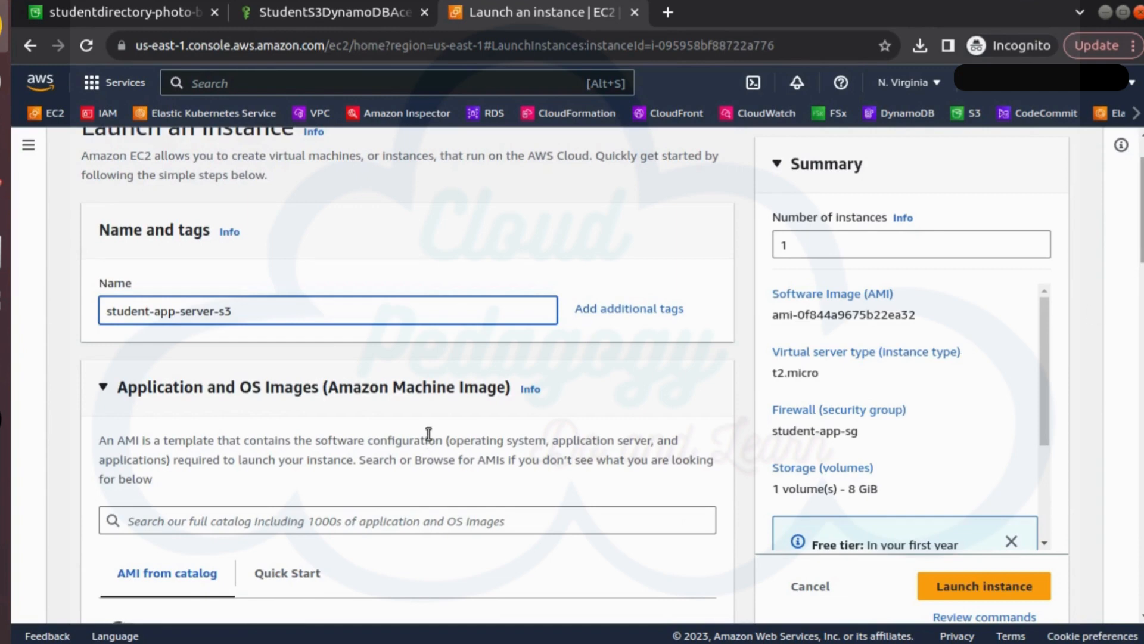
scroll(427, 434, down, 3)
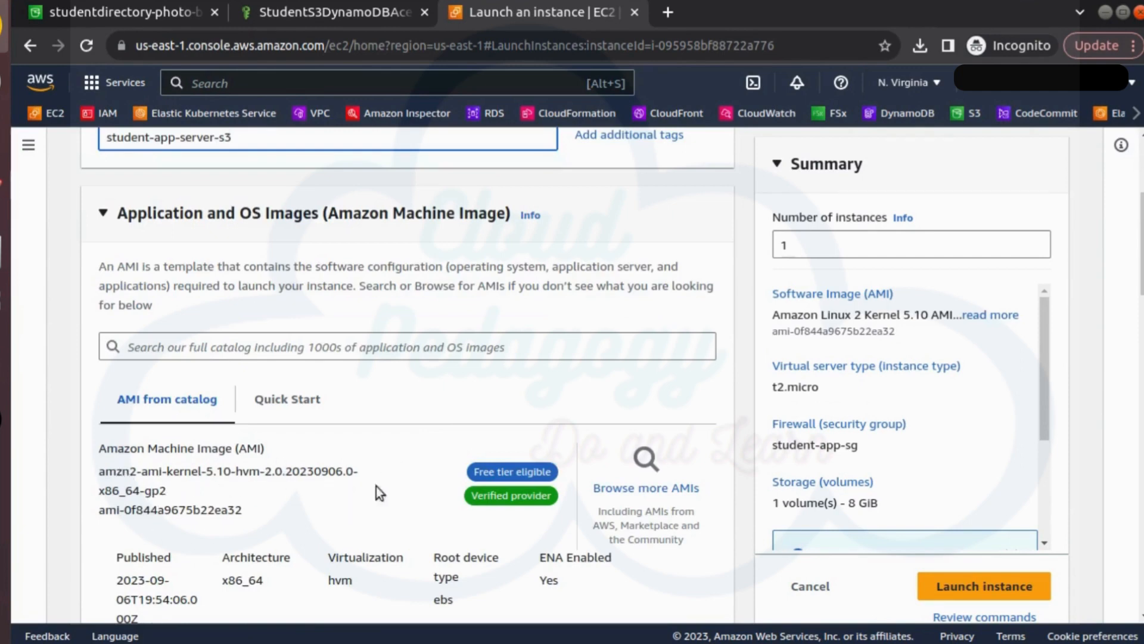
scroll(564, 481, down, 2)
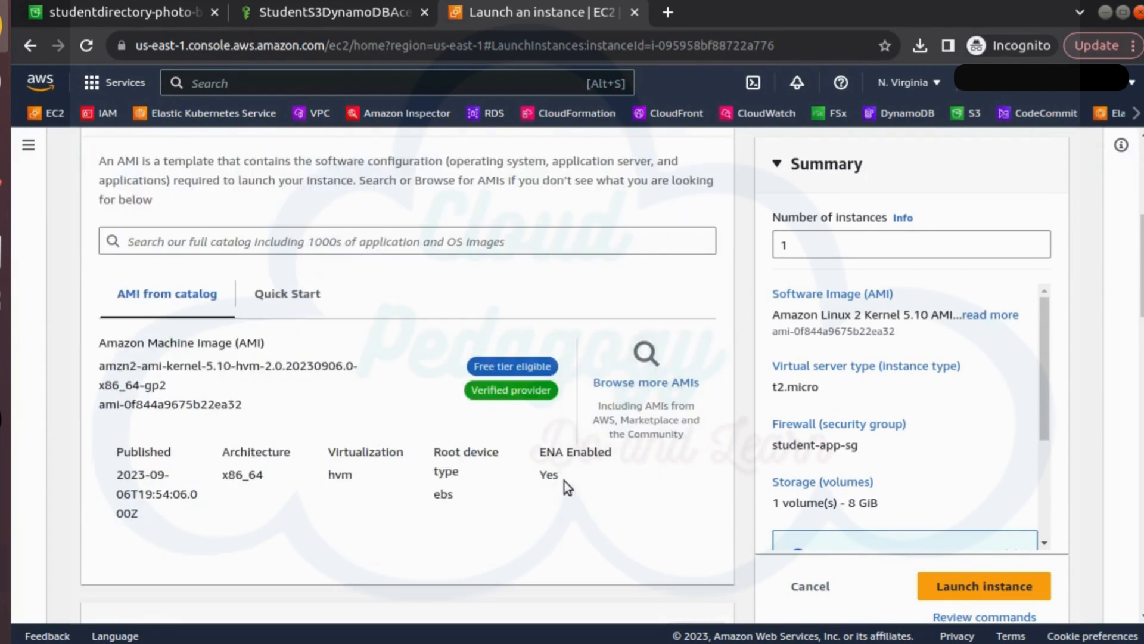
scroll(564, 481, down, 5)
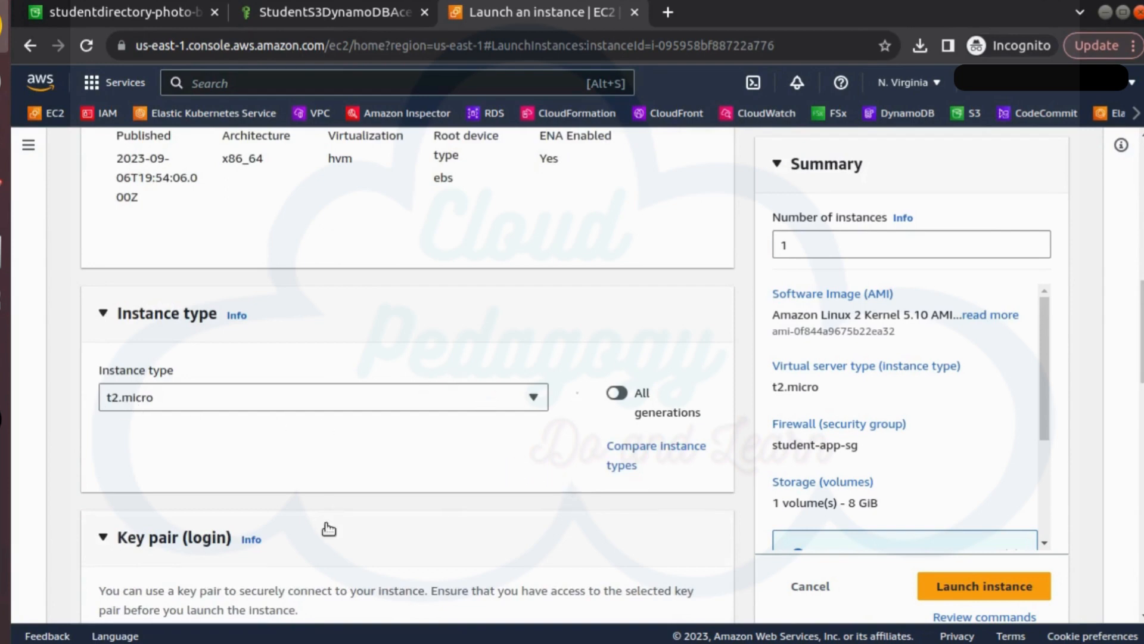
scroll(328, 528, down, 2)
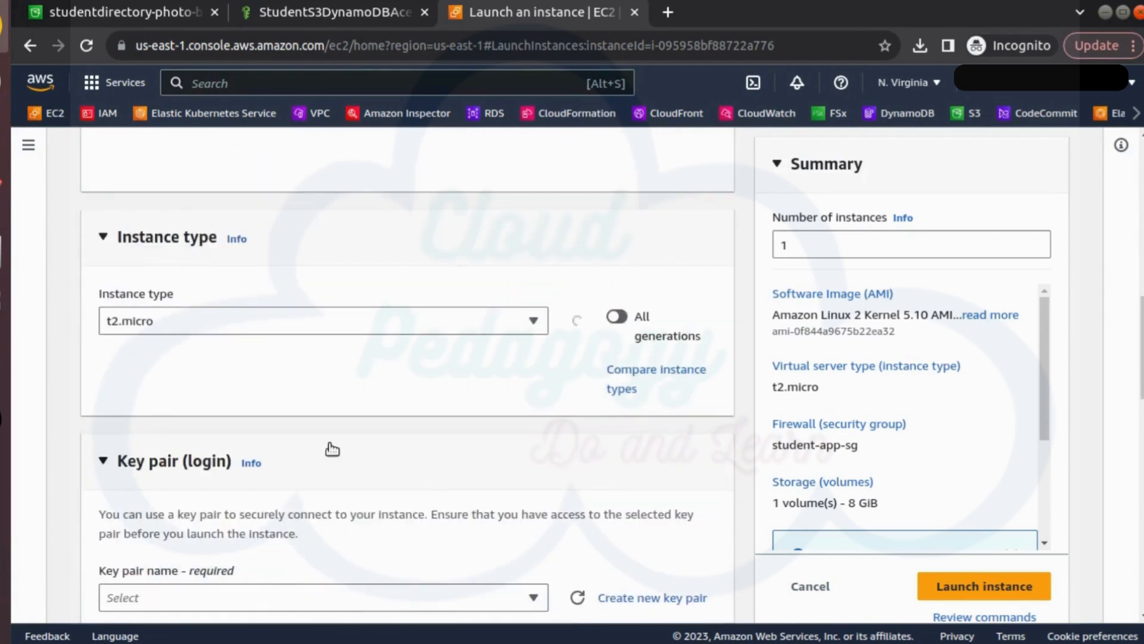
scroll(335, 451, down, 2)
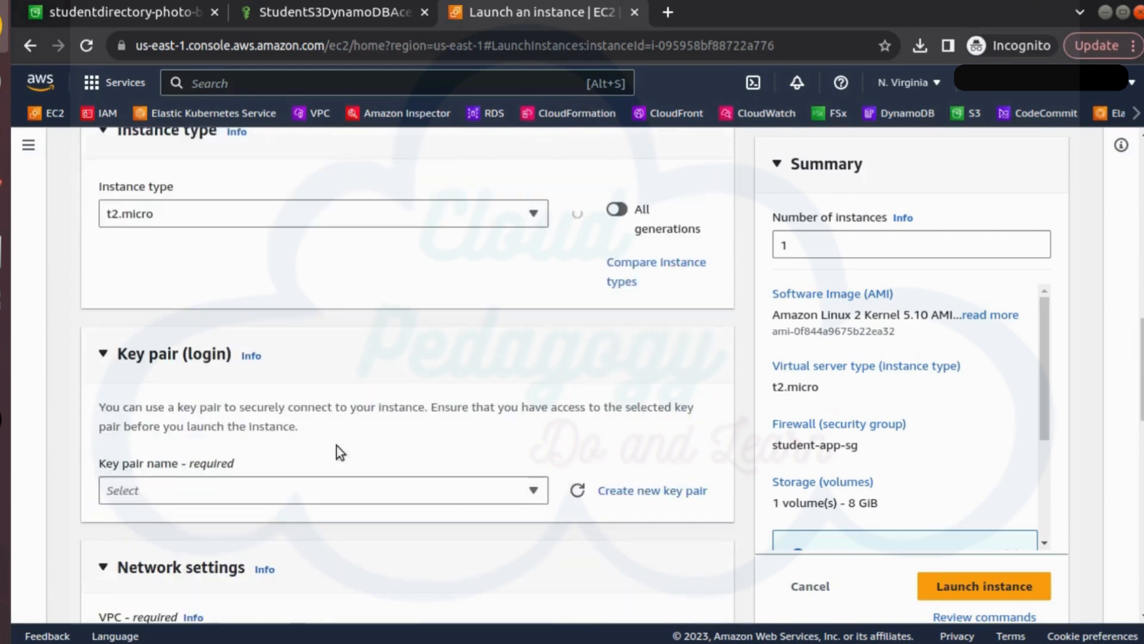
scroll(336, 451, down, 2)
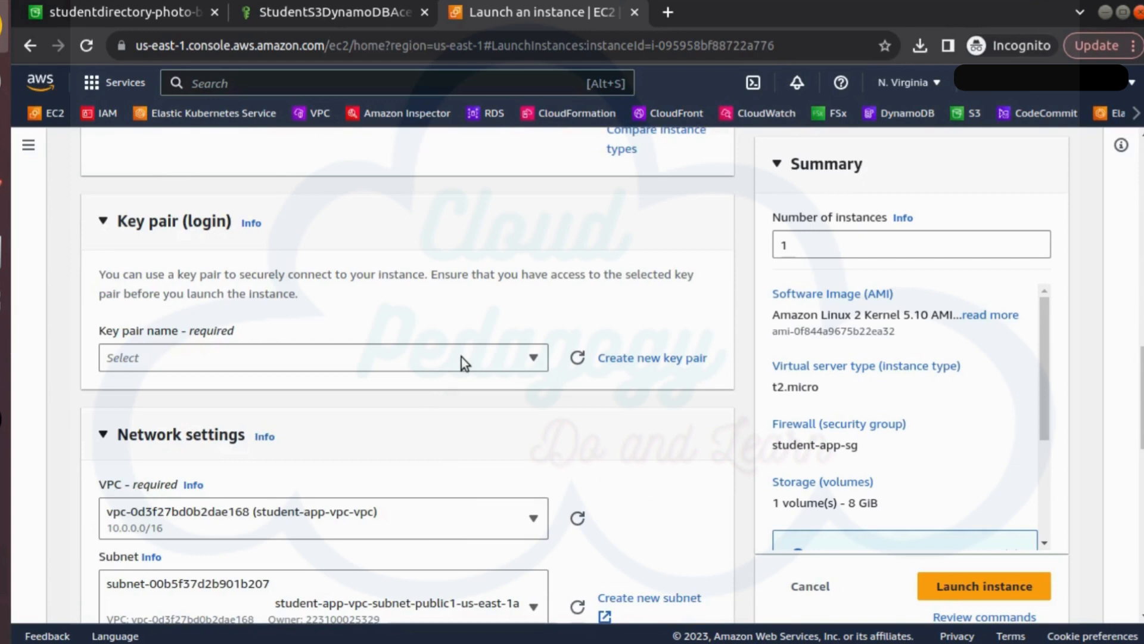
scroll(461, 356, up, 1)
click(477, 395)
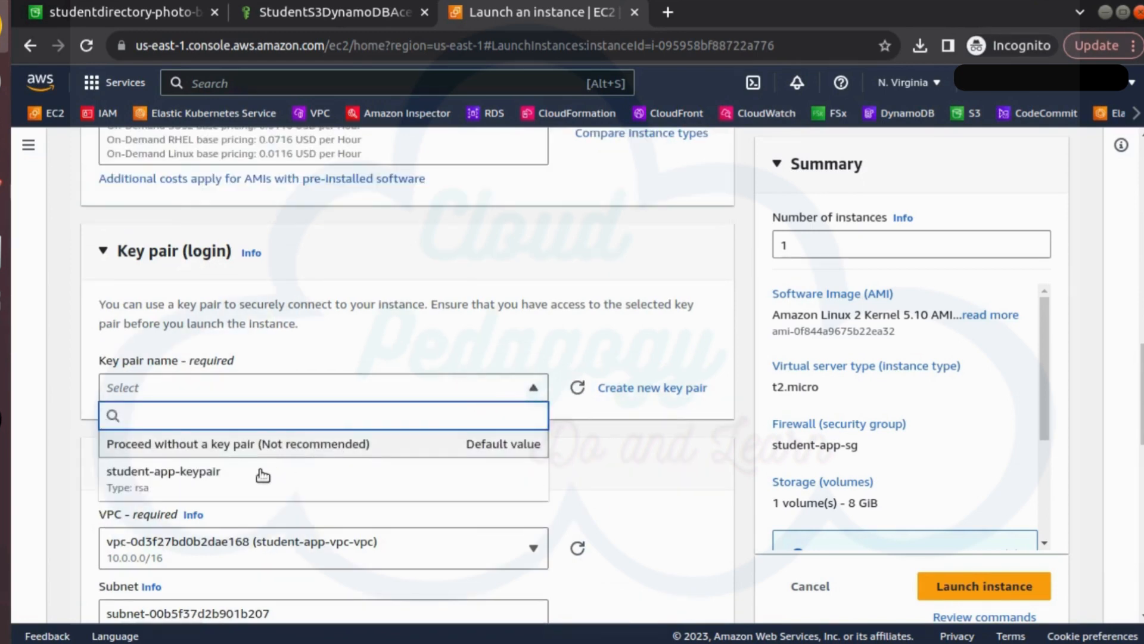
click(232, 486)
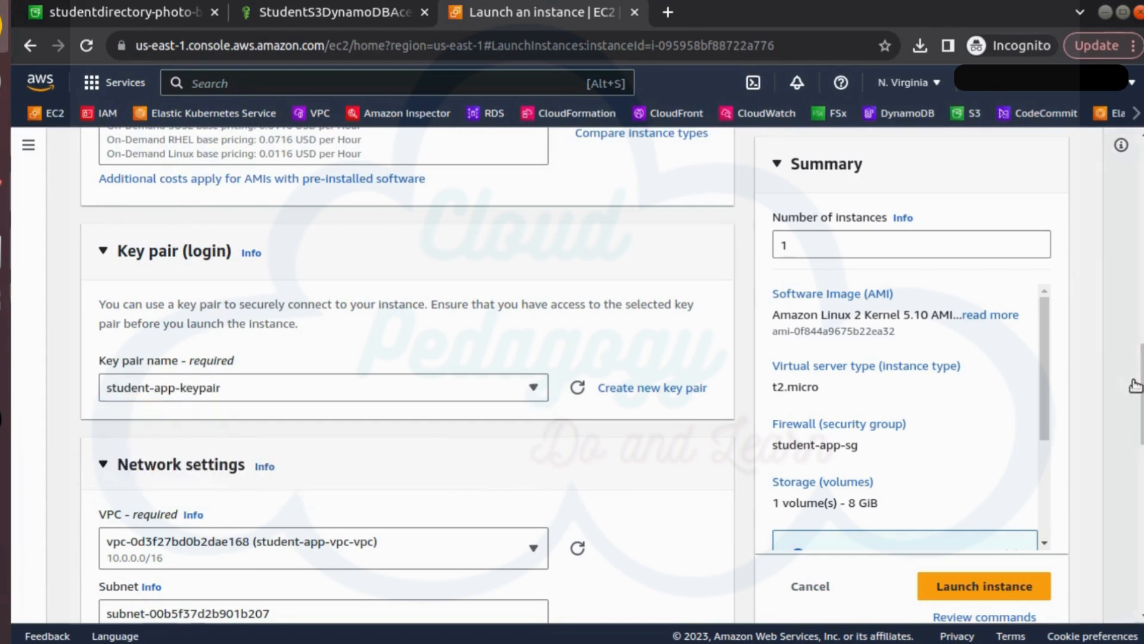
Enable auto-assignment of a public IP in the instance's network settings.
scroll(604, 502, down, 2)
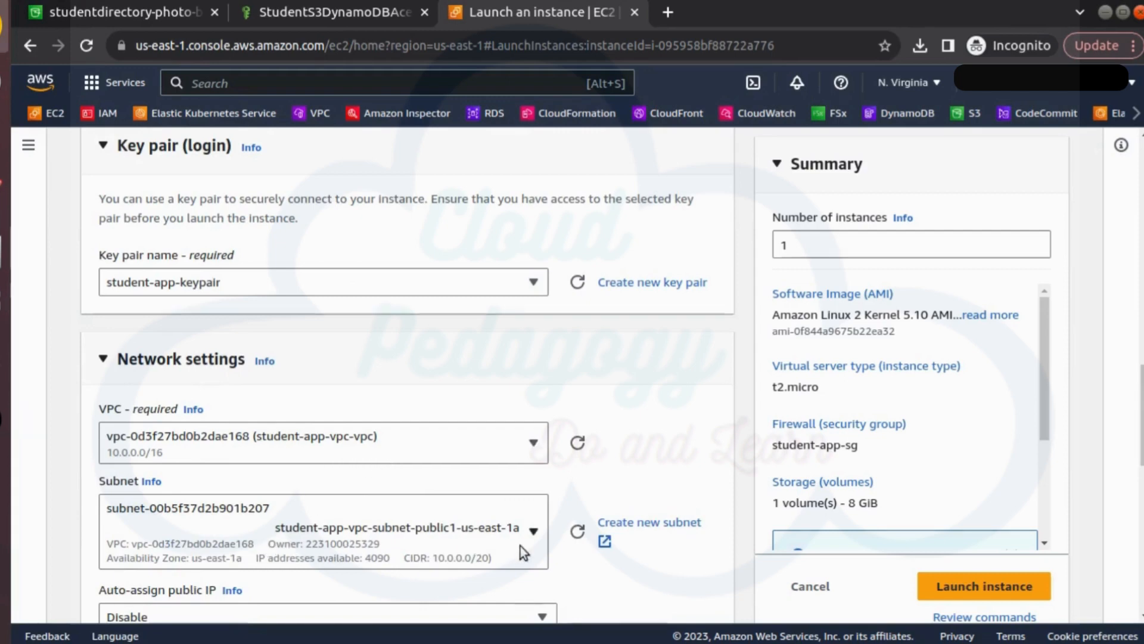
scroll(676, 563, down, 5)
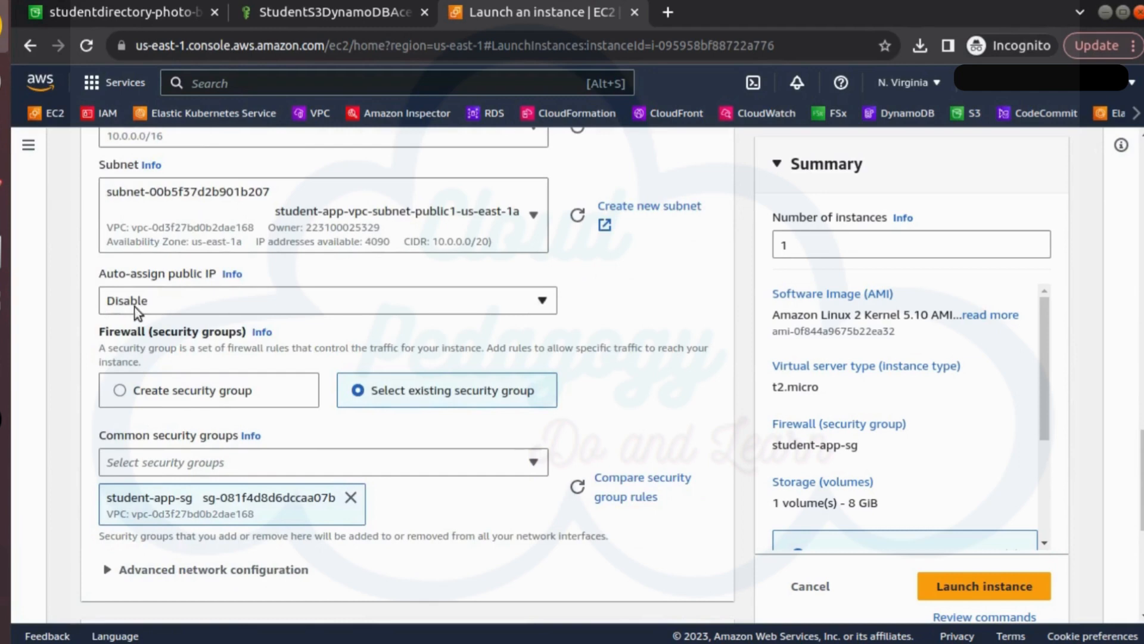
click(208, 301)
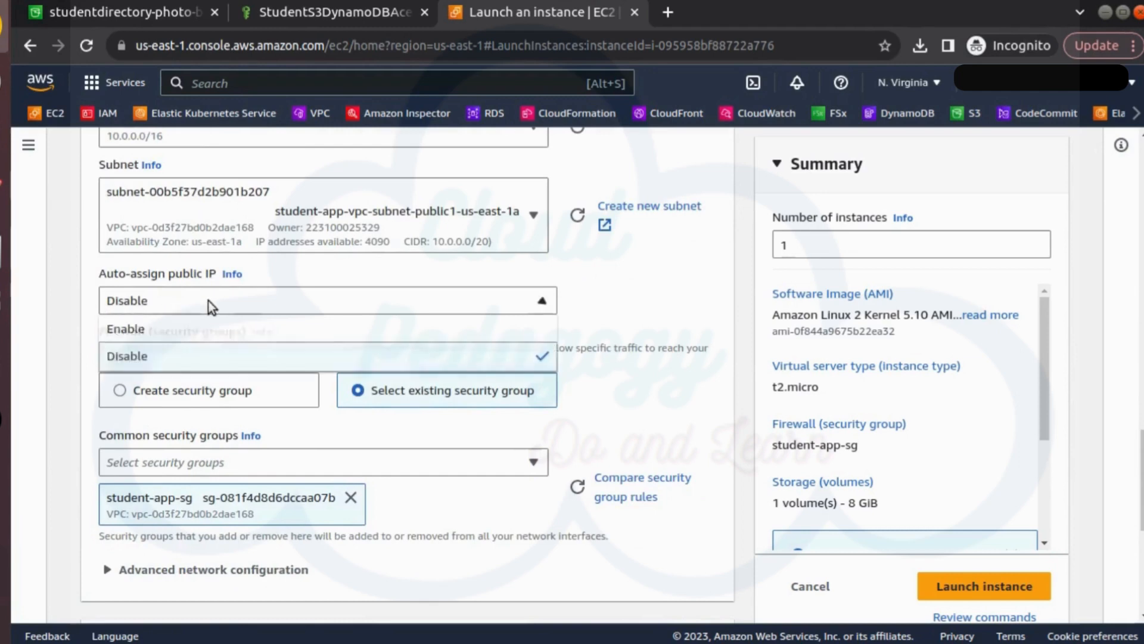
click(174, 338)
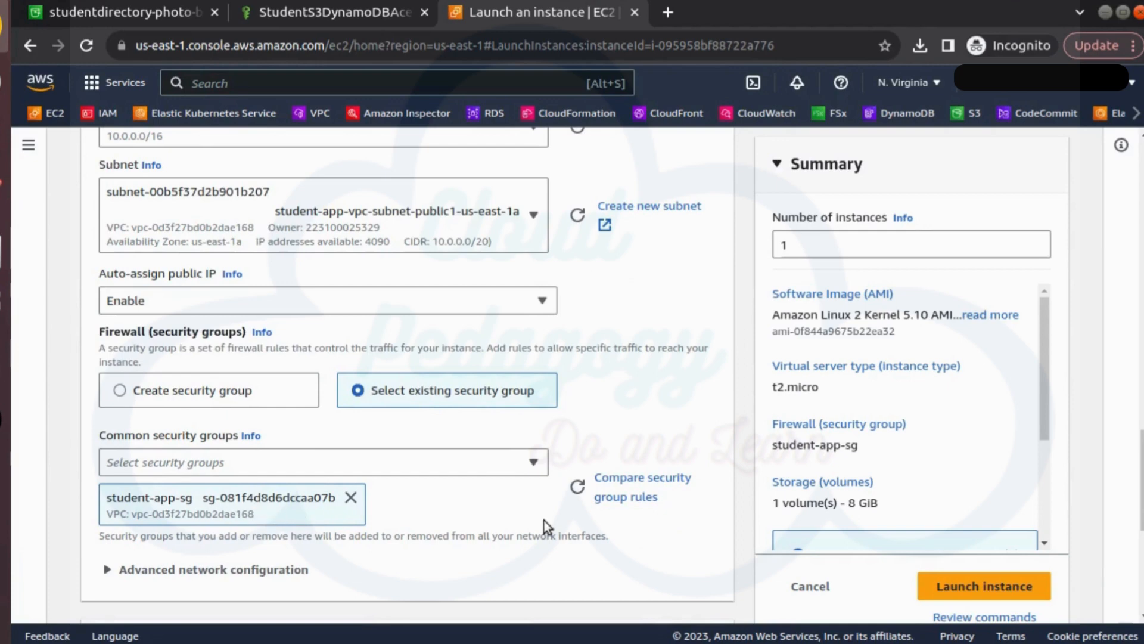
Expand the advanced details of the launch configuration and bring up the user data script.
scroll(615, 537, down, 3)
scroll(616, 541, down, 3)
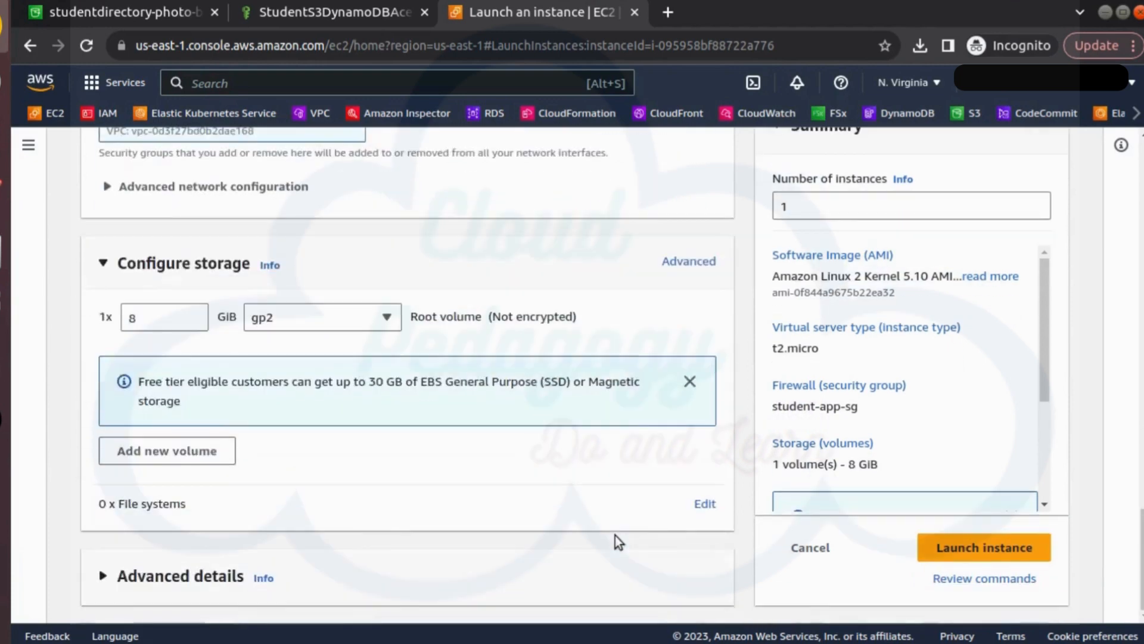
click(169, 587)
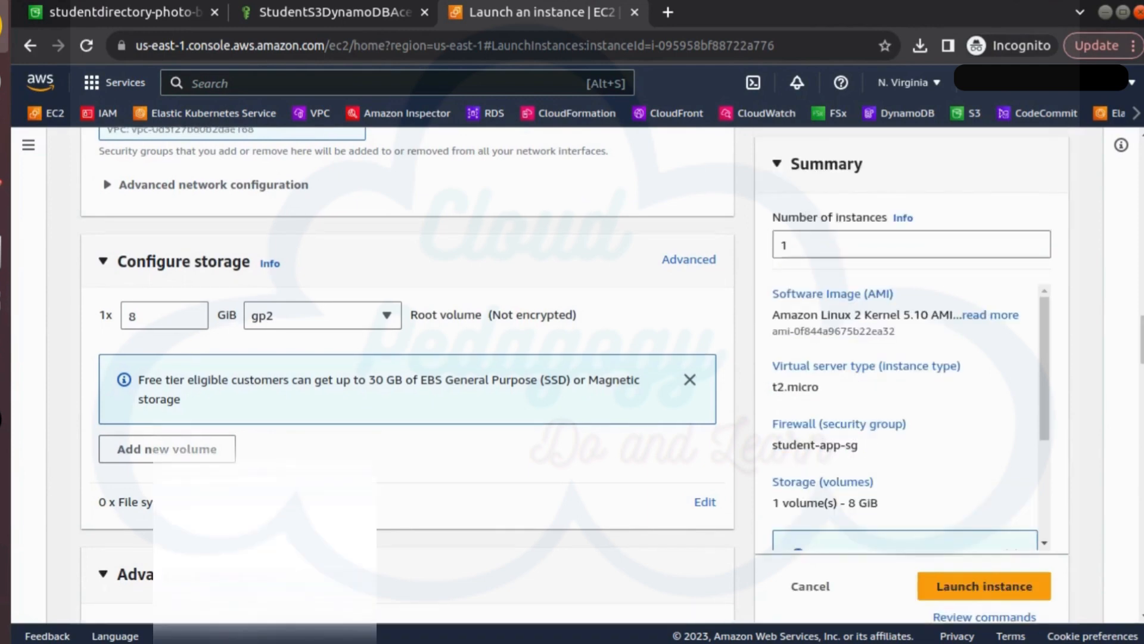
scroll(169, 587, down, 5)
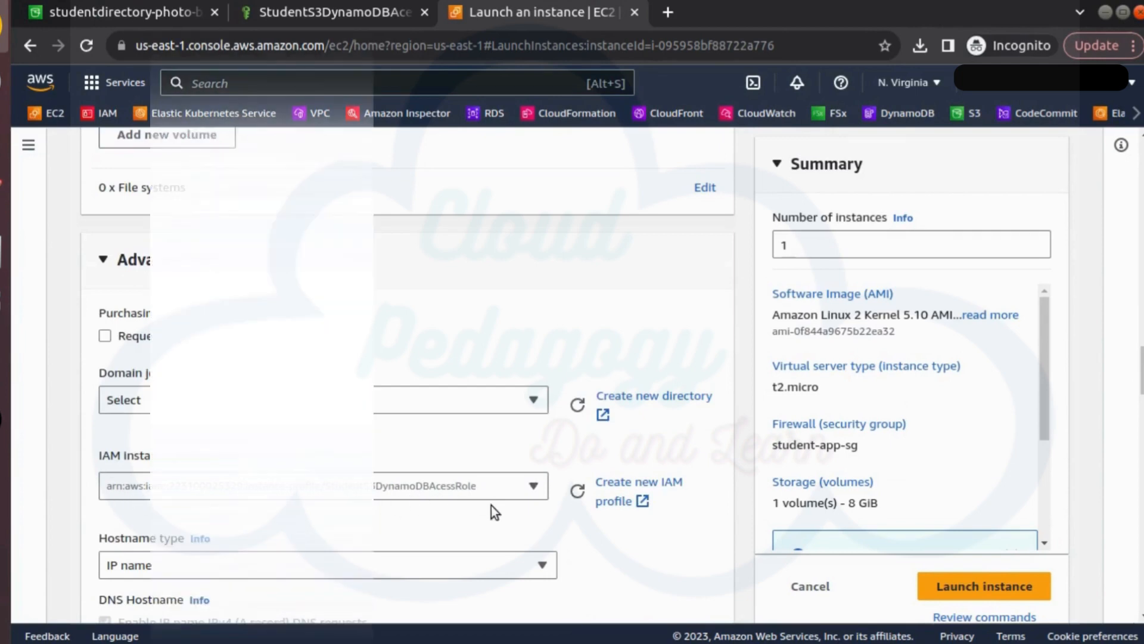
scroll(492, 512, down, 3)
scroll(494, 522, down, 10)
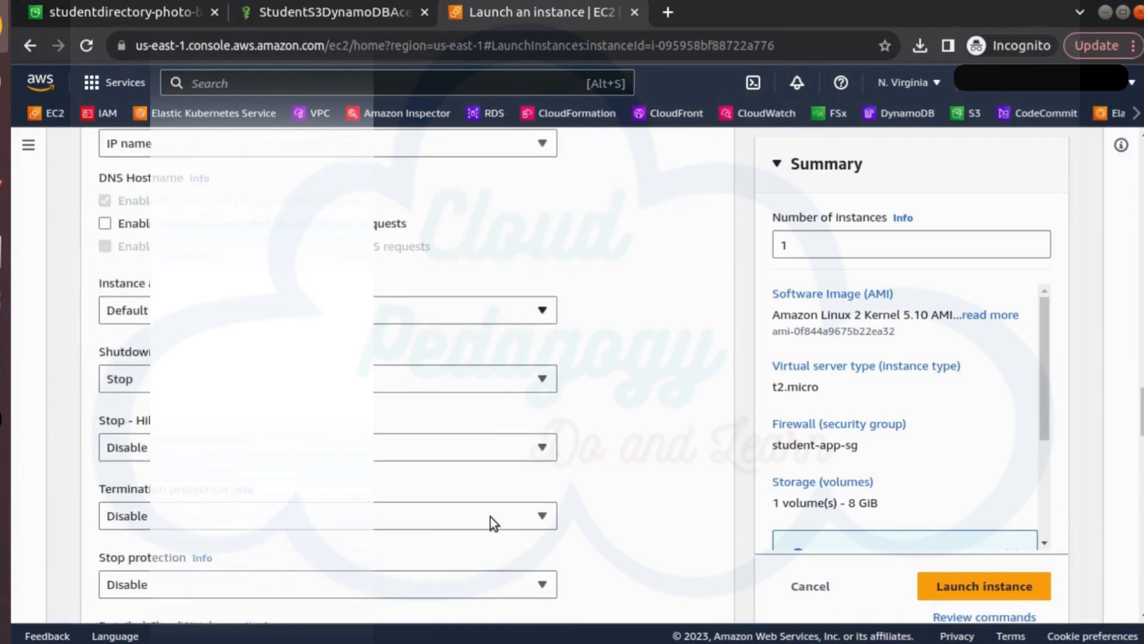
scroll(492, 522, down, 10)
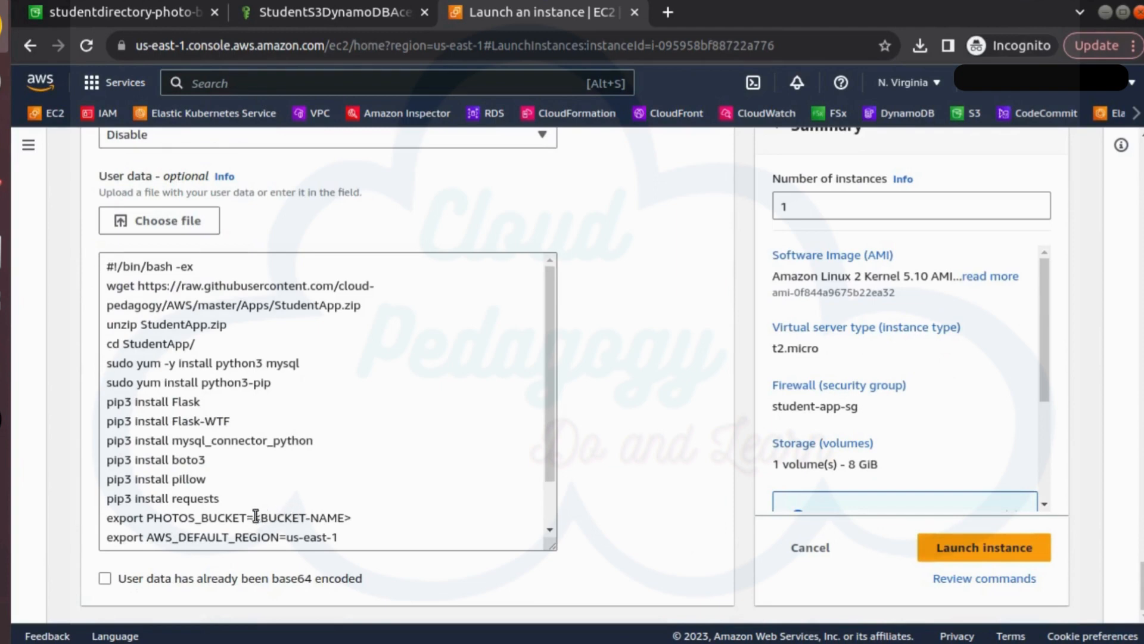
Replace <BUCKET-NAME> in the user data's PHOTOS_BUCKET line with studentdirectory-photo-bucket-123, copied from the bucket's S3 page.
click(334, 517)
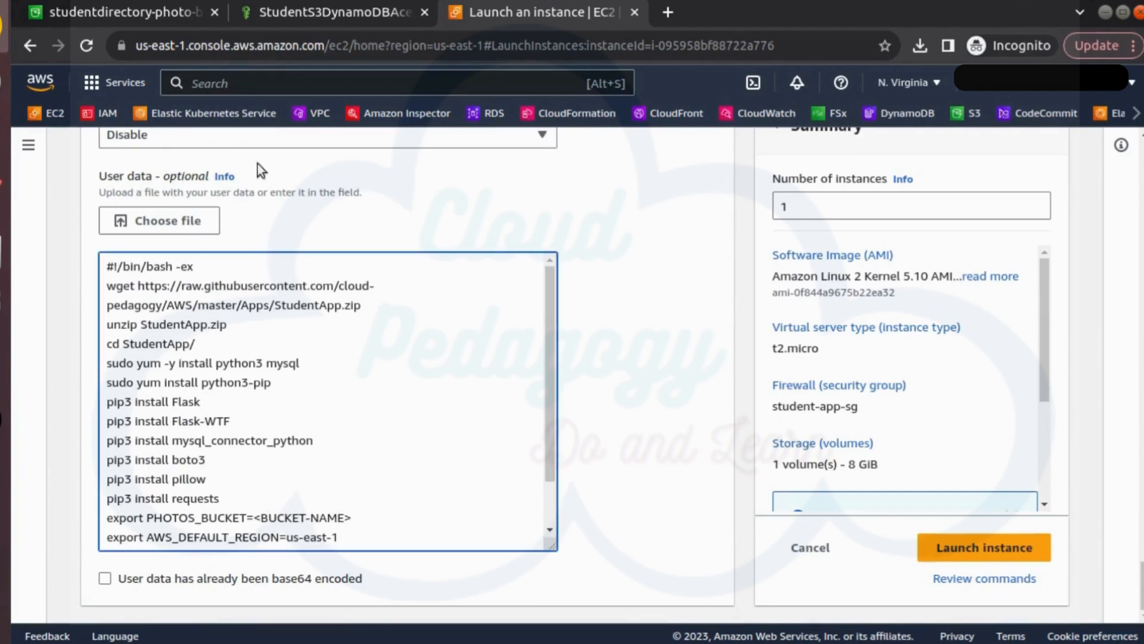
click(137, 14)
scroll(236, 210, up, 2)
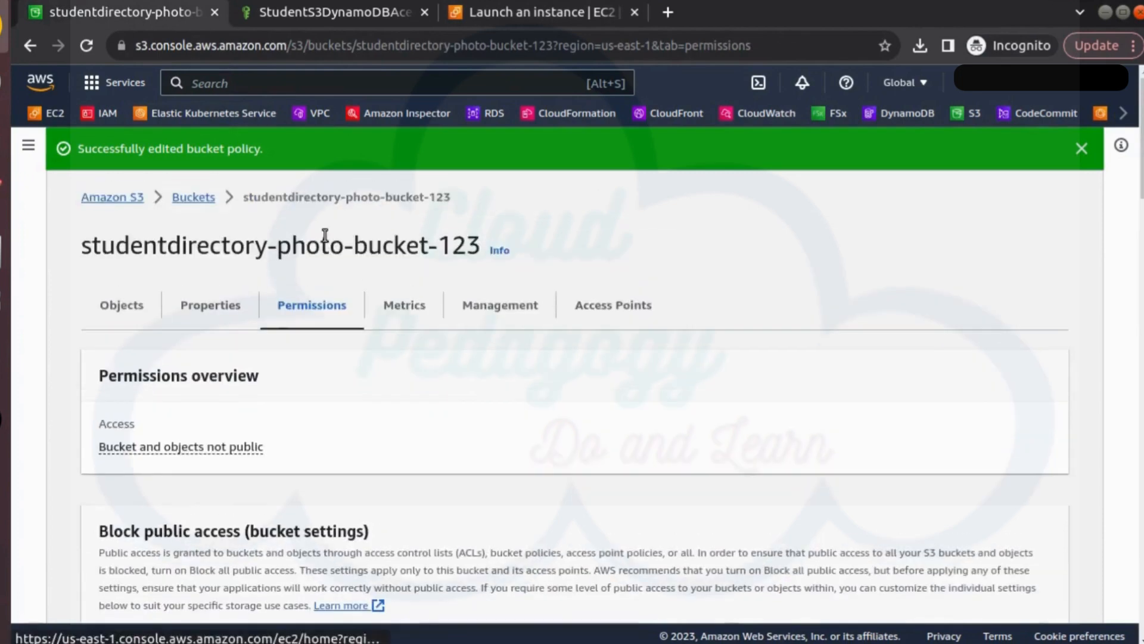
drag(276, 206, 451, 202)
key(ctrl+c)
click(539, 13)
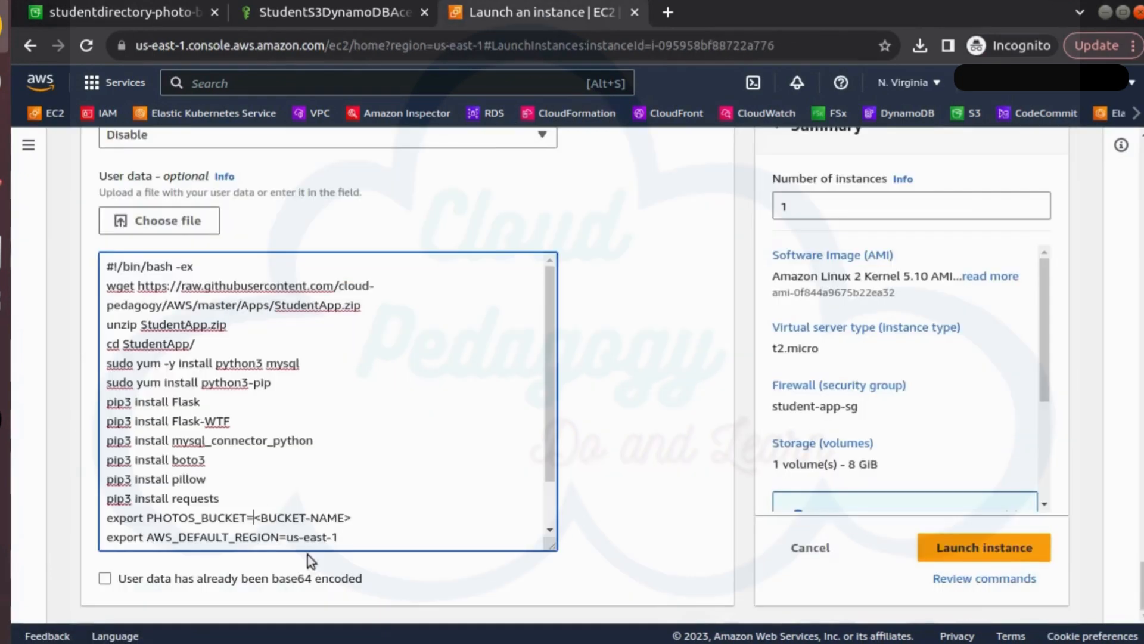
drag(360, 516, 254, 516)
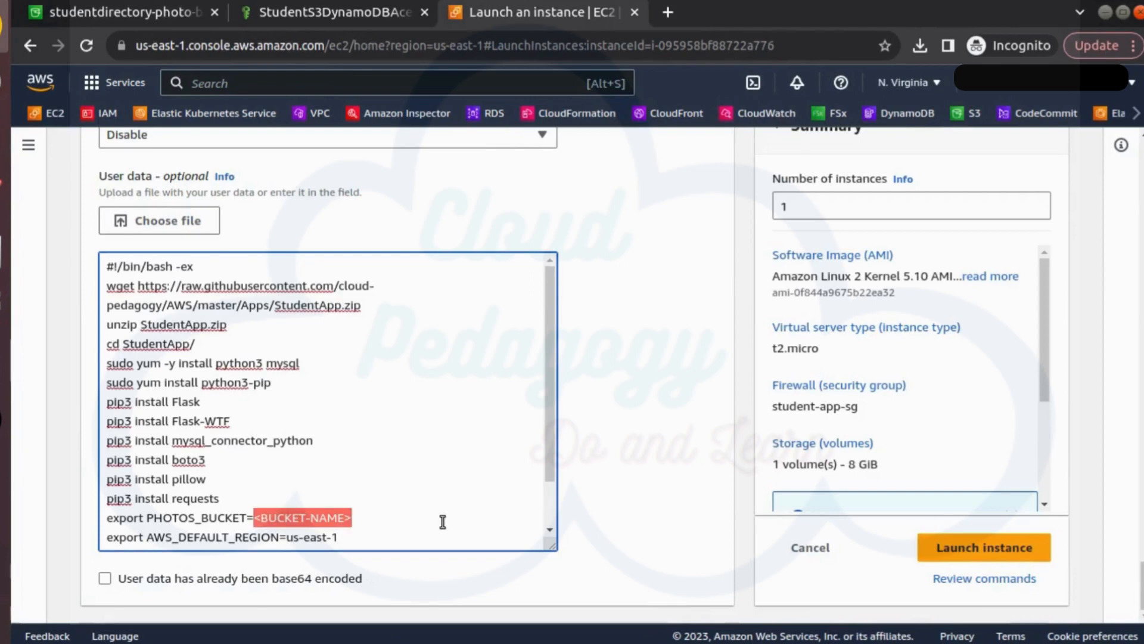
key(ctrl+v)
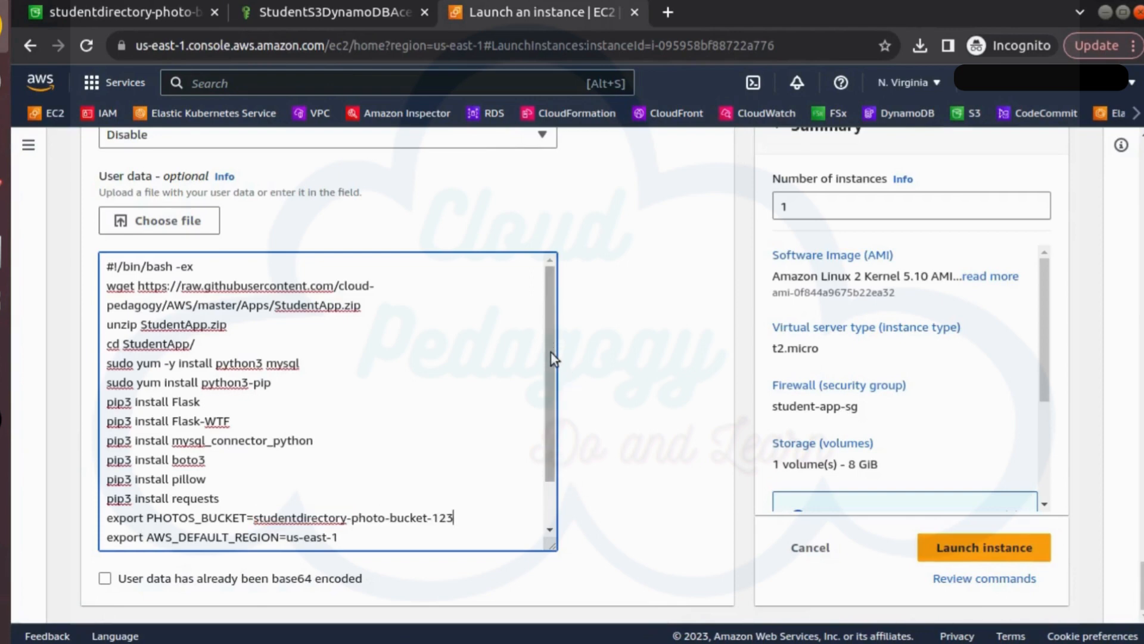
Check the remaining lines of the user data script and launch the instance.
drag(551, 352, 550, 445)
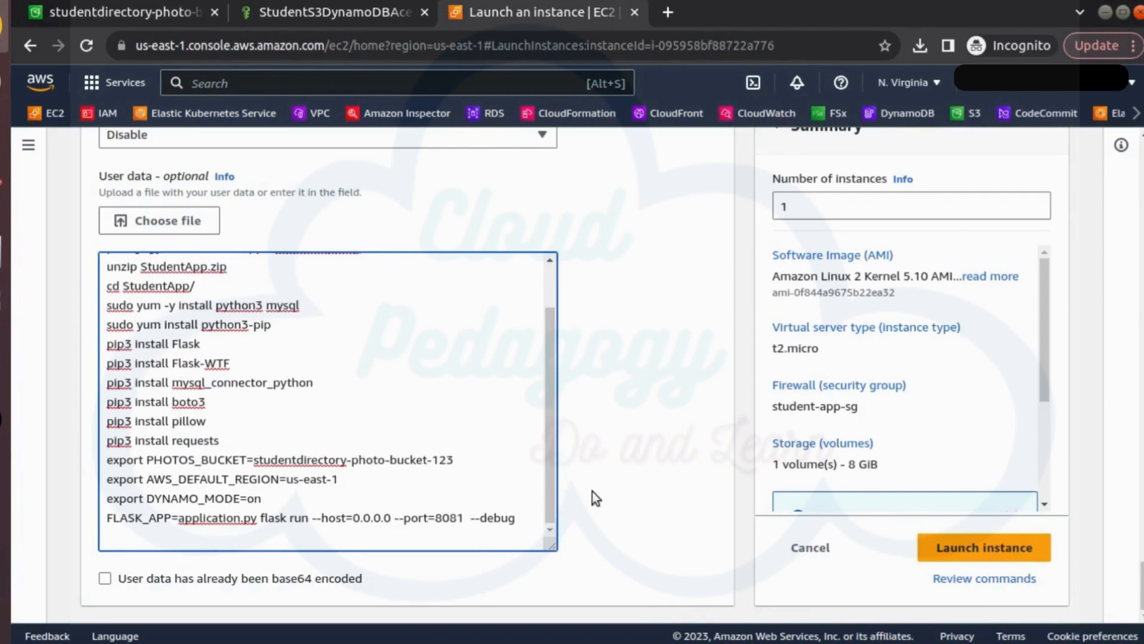
click(975, 548)
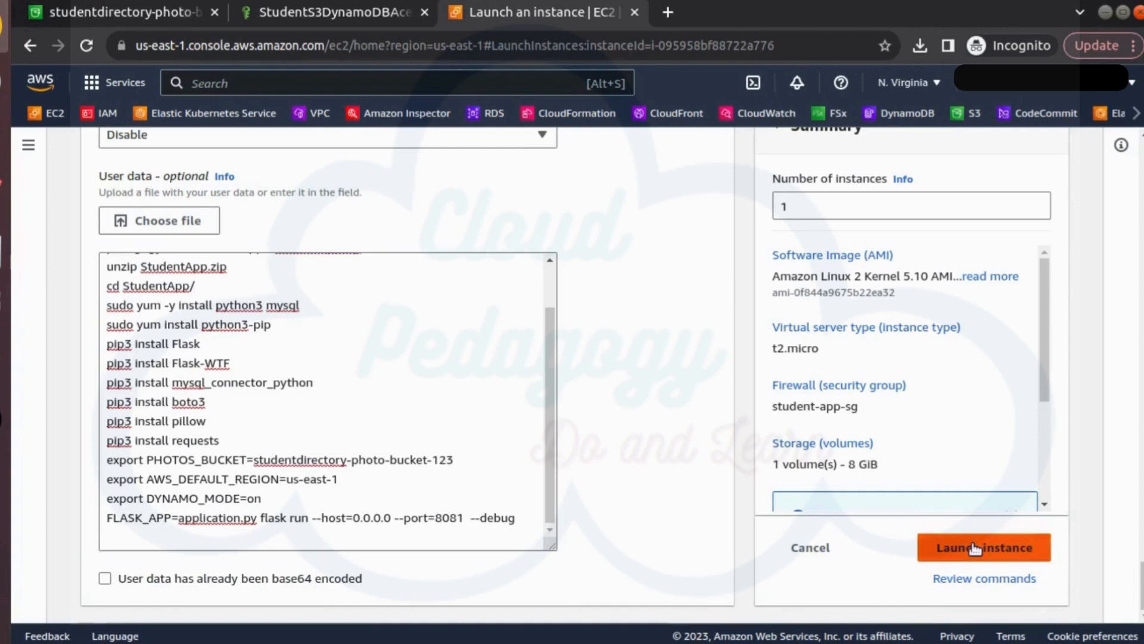
click(964, 546)
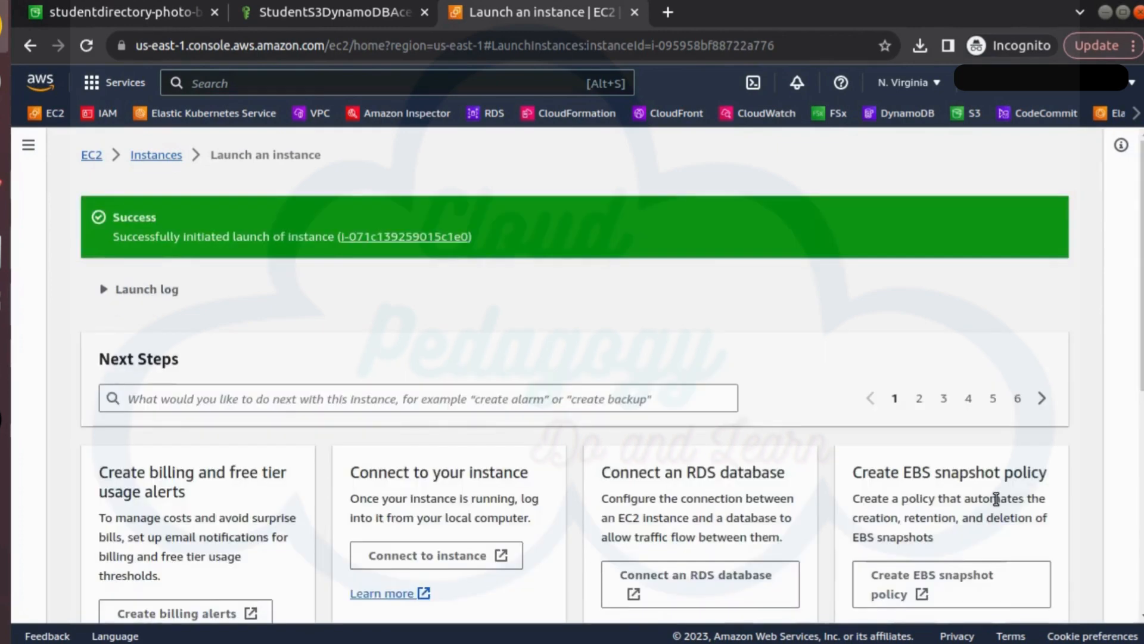
Return to the list of all EC2 instances and refresh it to check the new server's state.
scroll(1013, 443, down, 5)
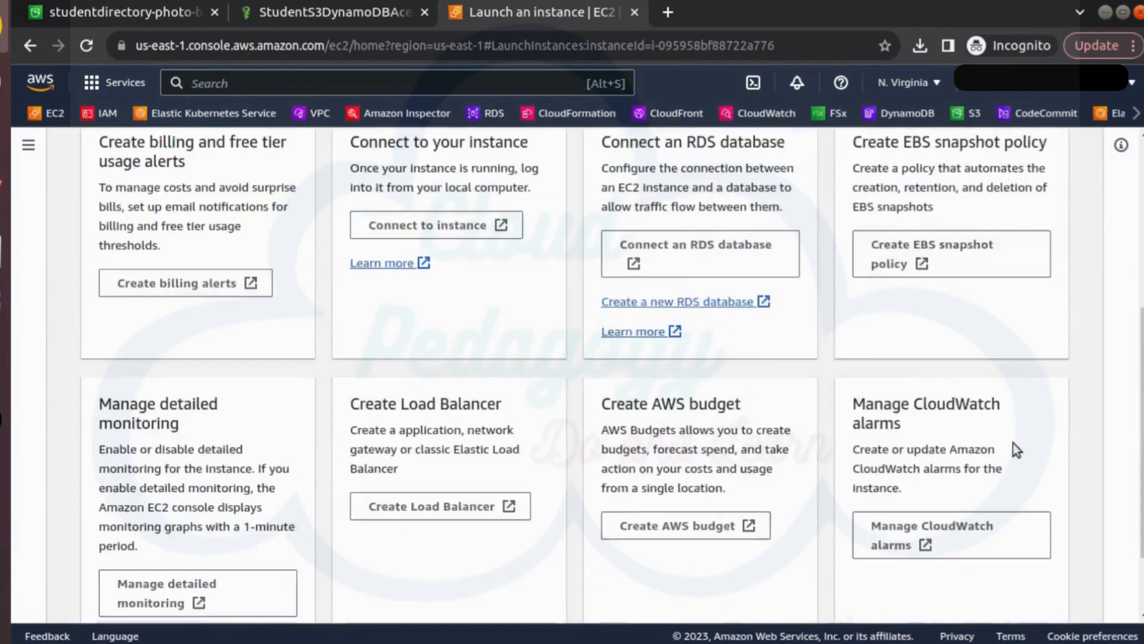
click(995, 590)
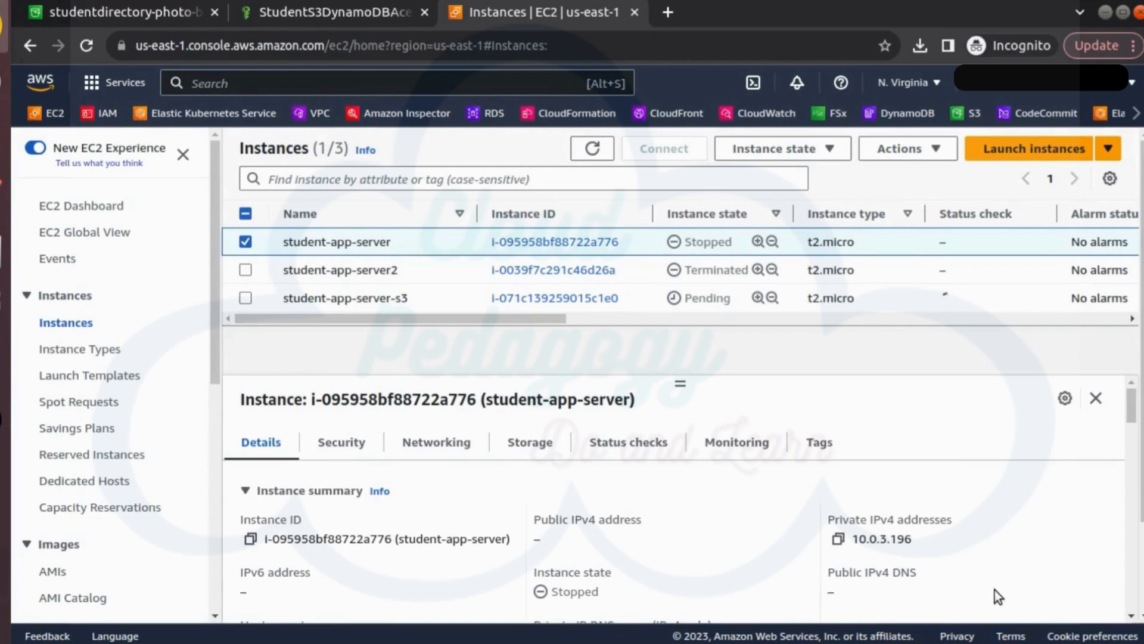
click(592, 148)
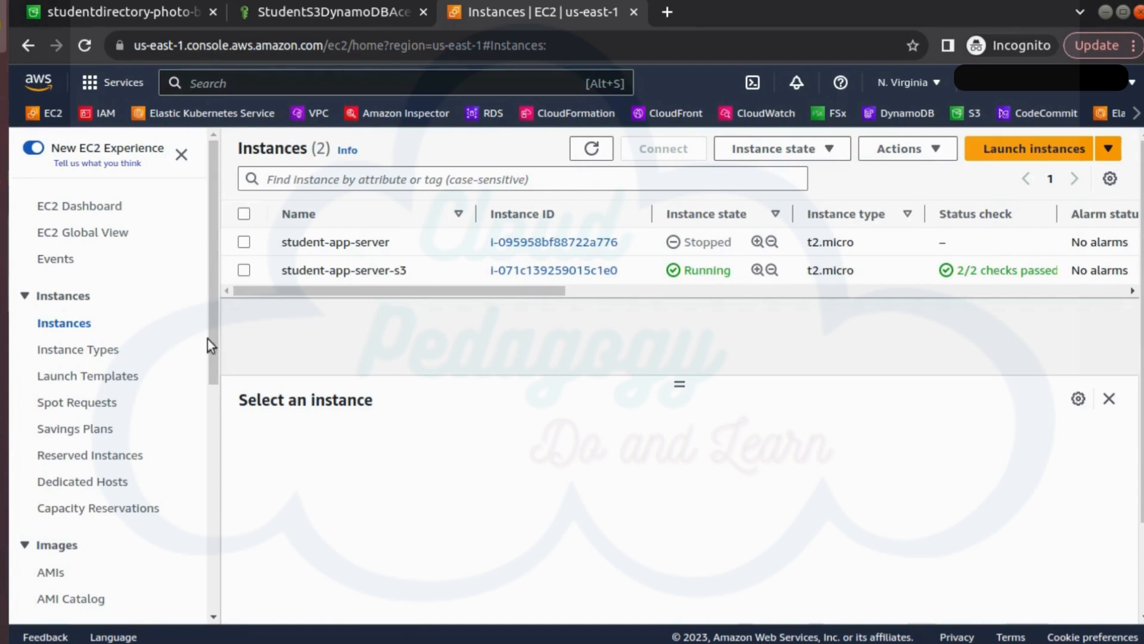
Copy the public IPv4 address of student-app-server-s3 and open 54.198.139.225:8081 in a separate browser tab.
click(244, 271)
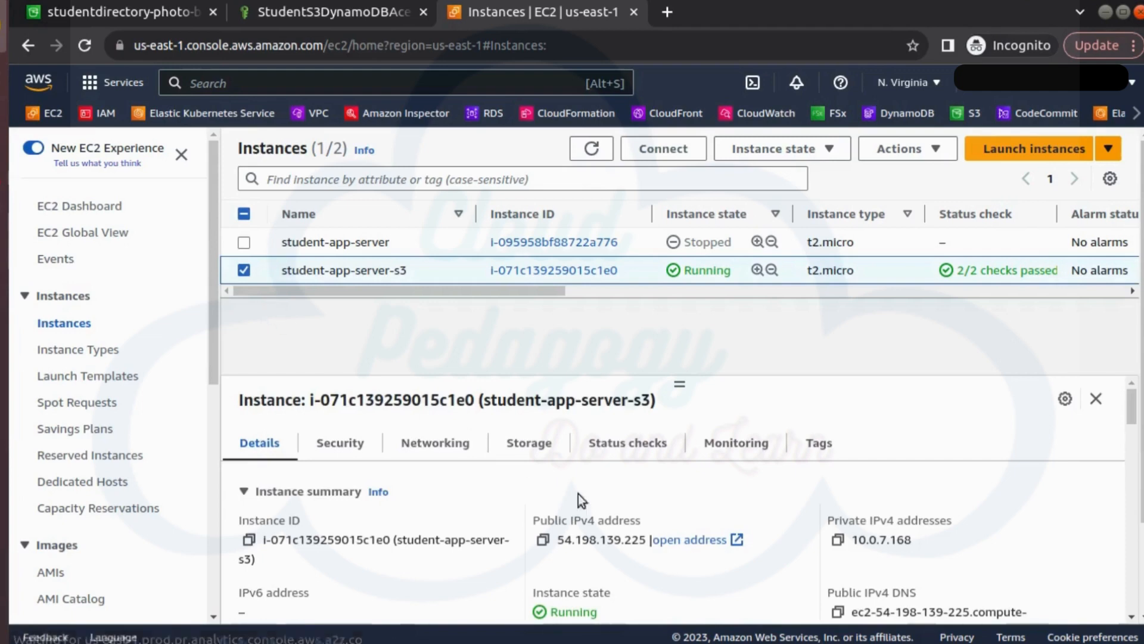
click(543, 541)
click(668, 12)
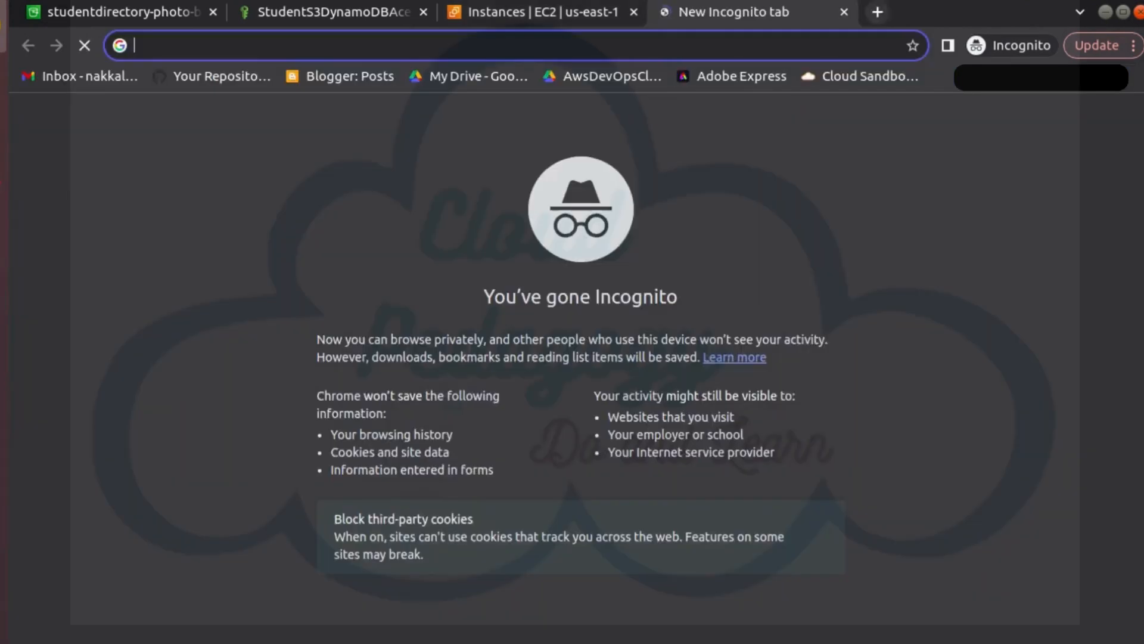
key(ctrl+v)
text(:808)
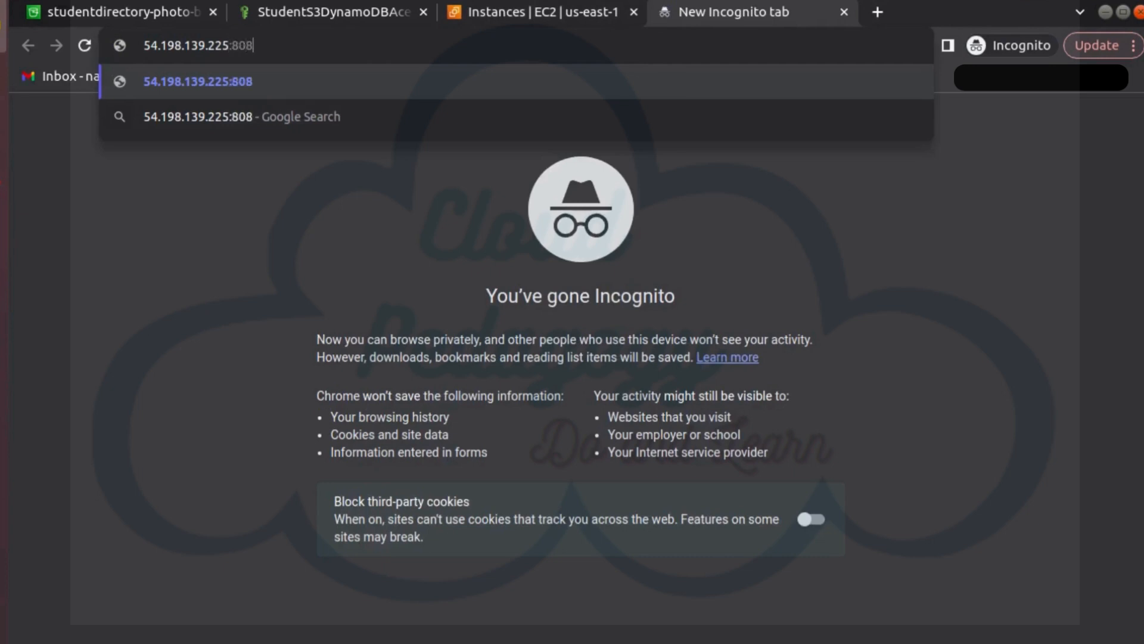
text(1)
key(Return)
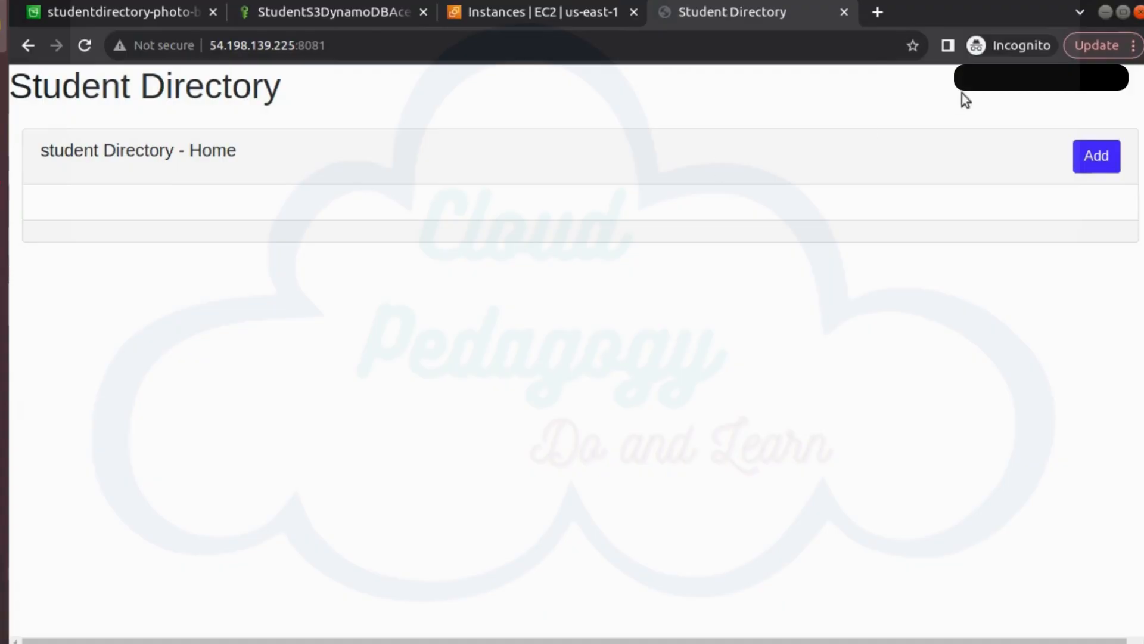
Start adding a new student and choose temp.jpeg from the Downloads folder as the photo.
click(1111, 164)
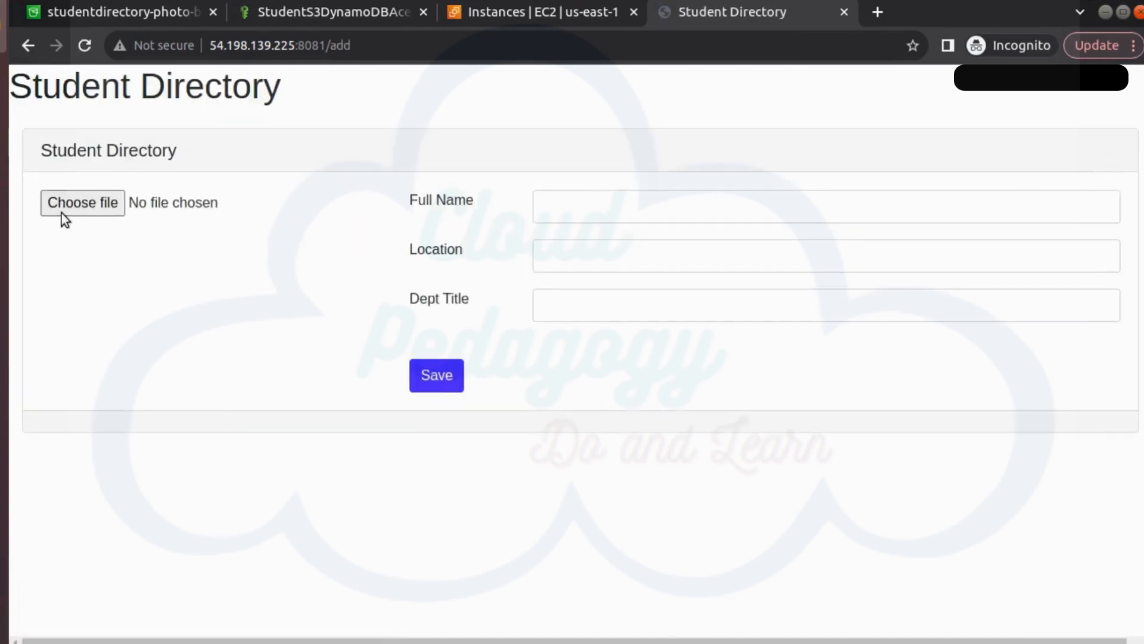
click(64, 213)
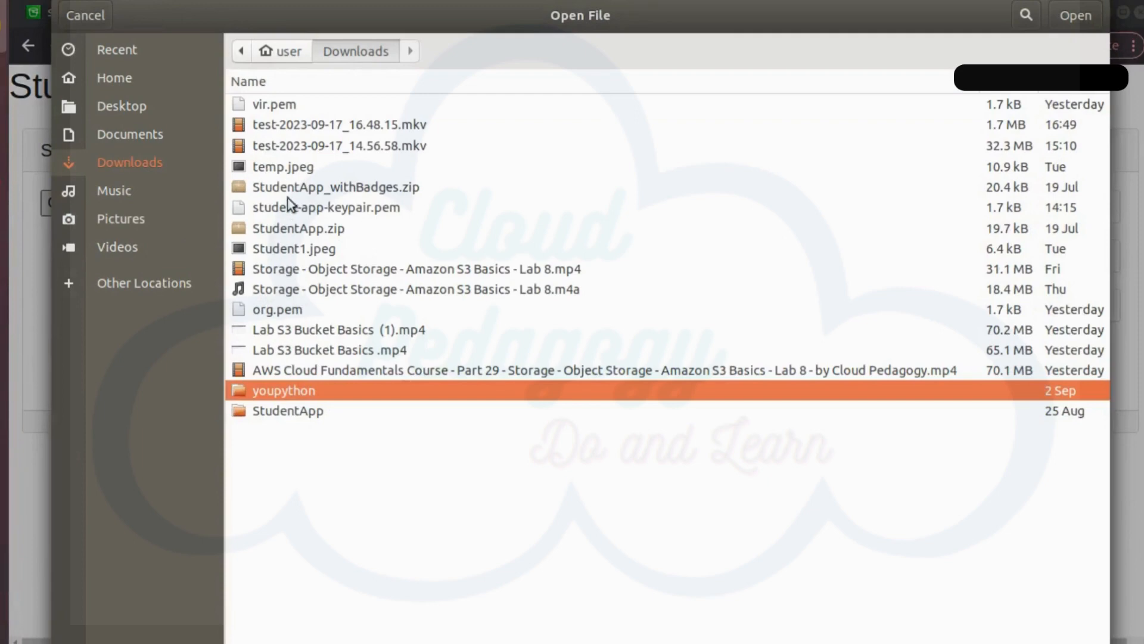
click(292, 167)
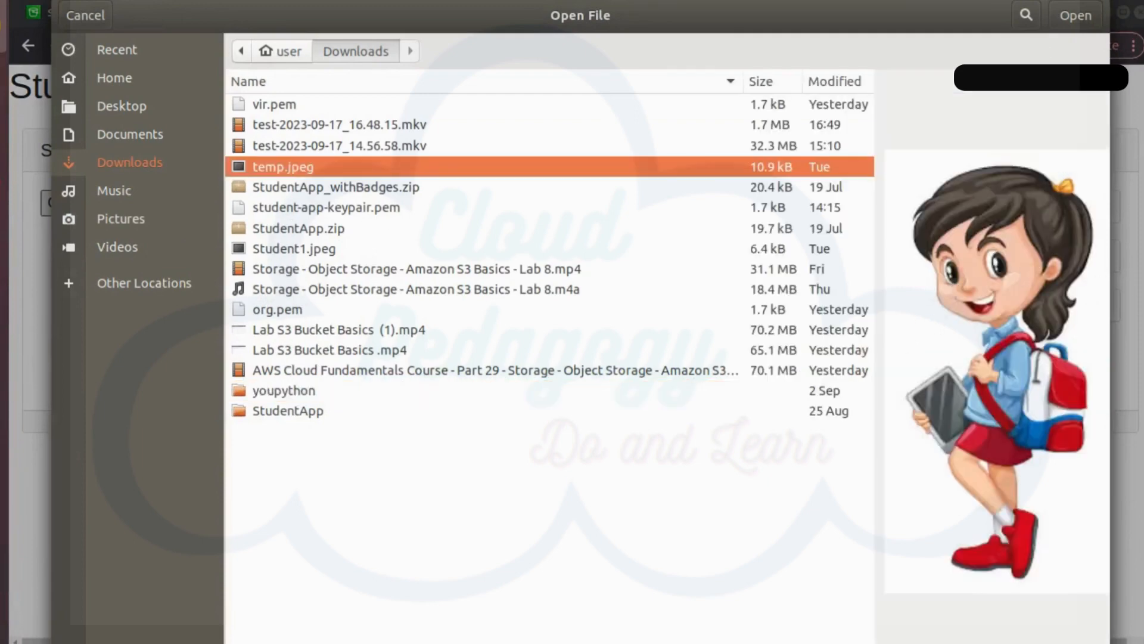
click(1074, 16)
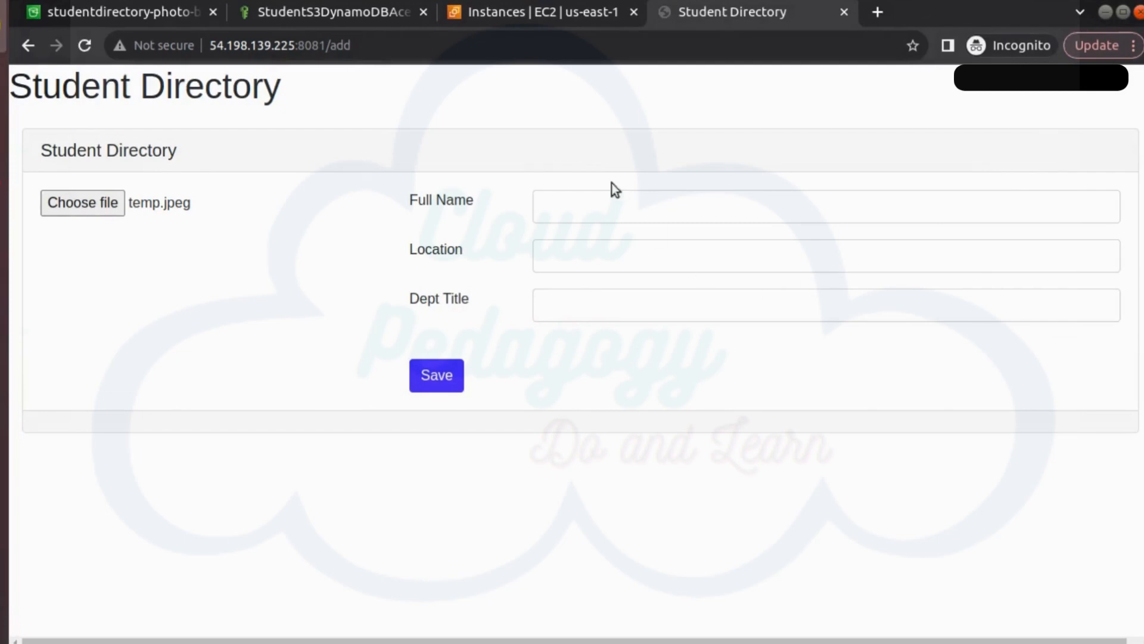
click(592, 202)
text(ff)
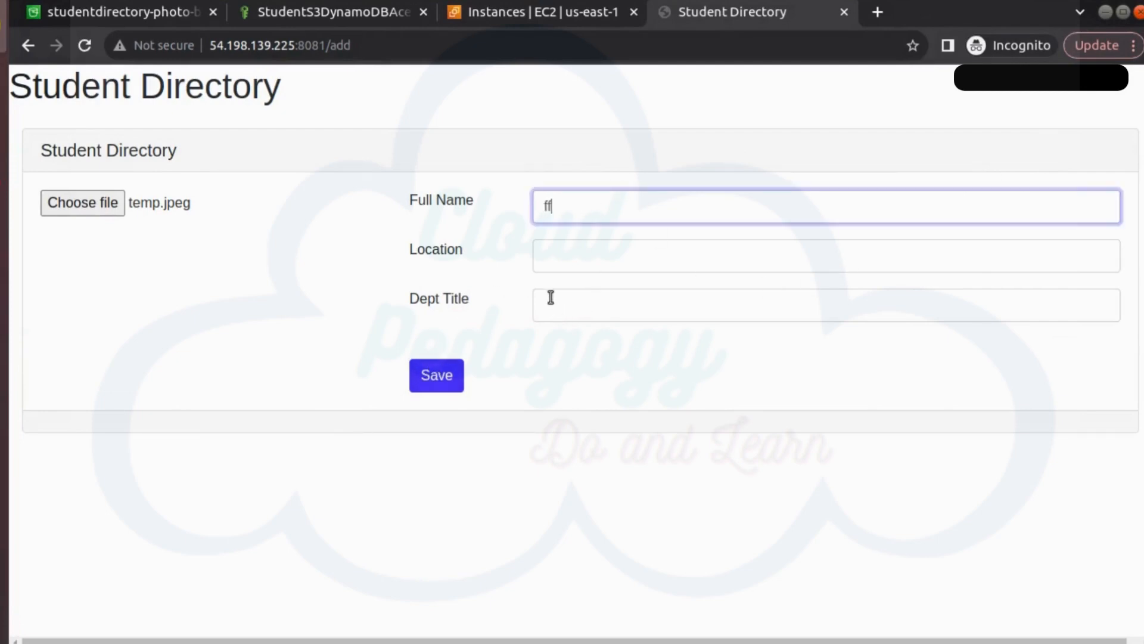
click(555, 253)
text(dd)
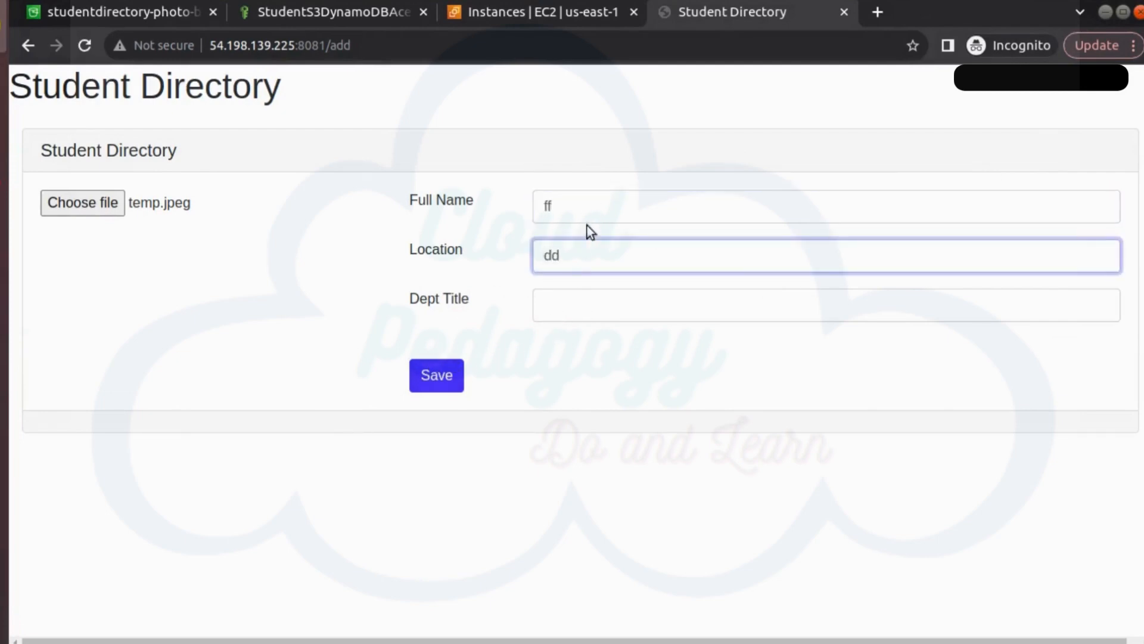
drag(570, 208, 460, 201)
key(BackSpace)
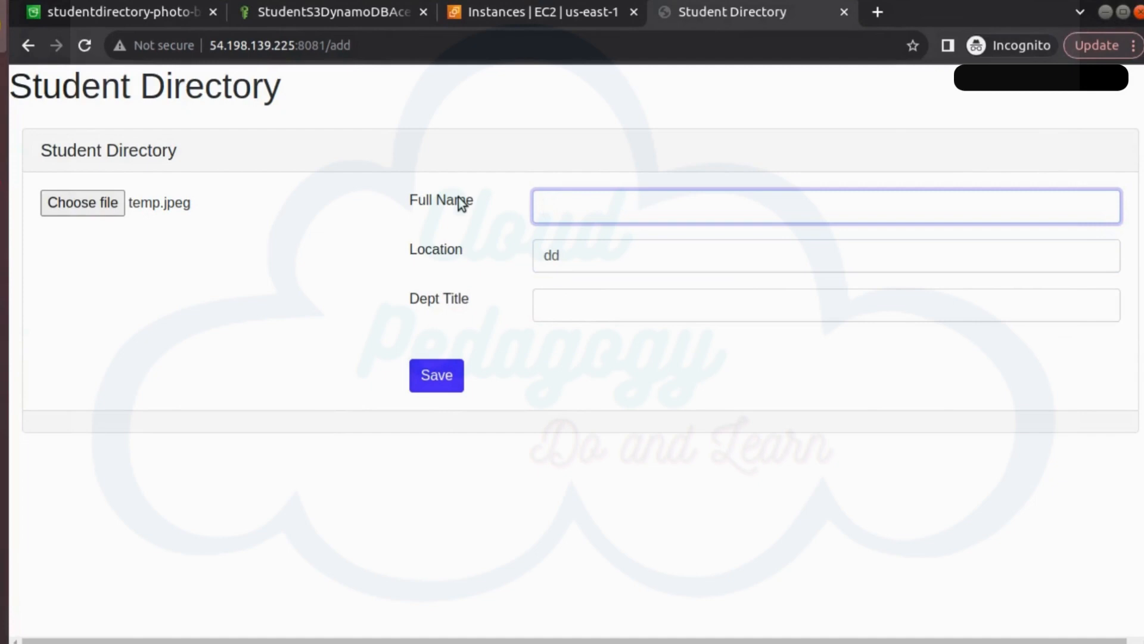
Enter the student's full name, set the location to india and the department title to admin, and save the record.
text(steune)
key(Tab)
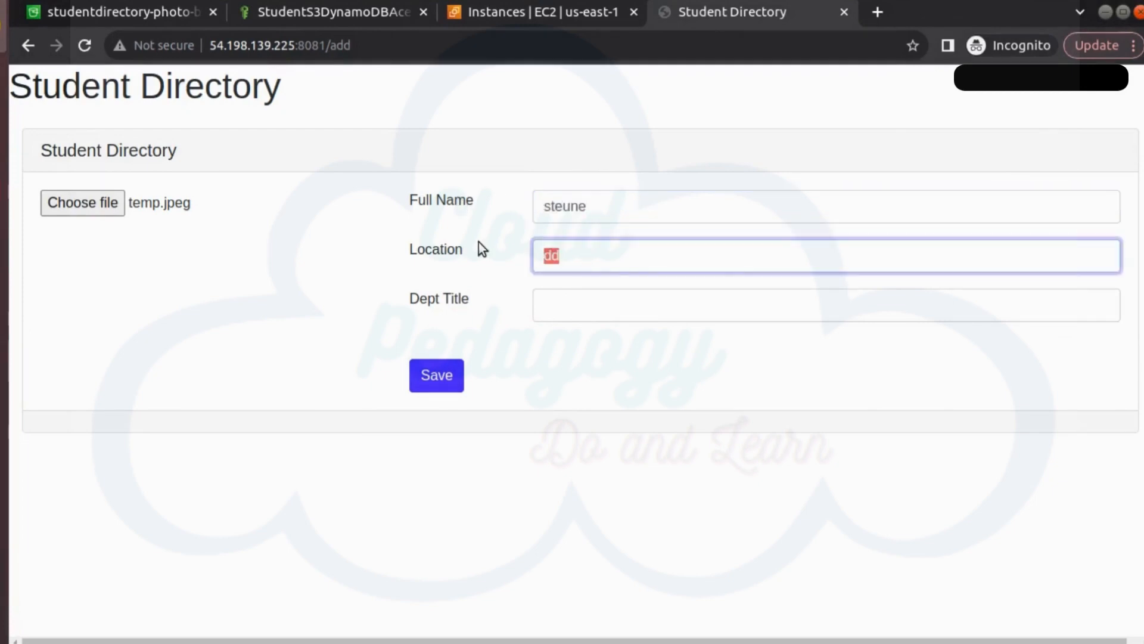
text(india)
click(582, 298)
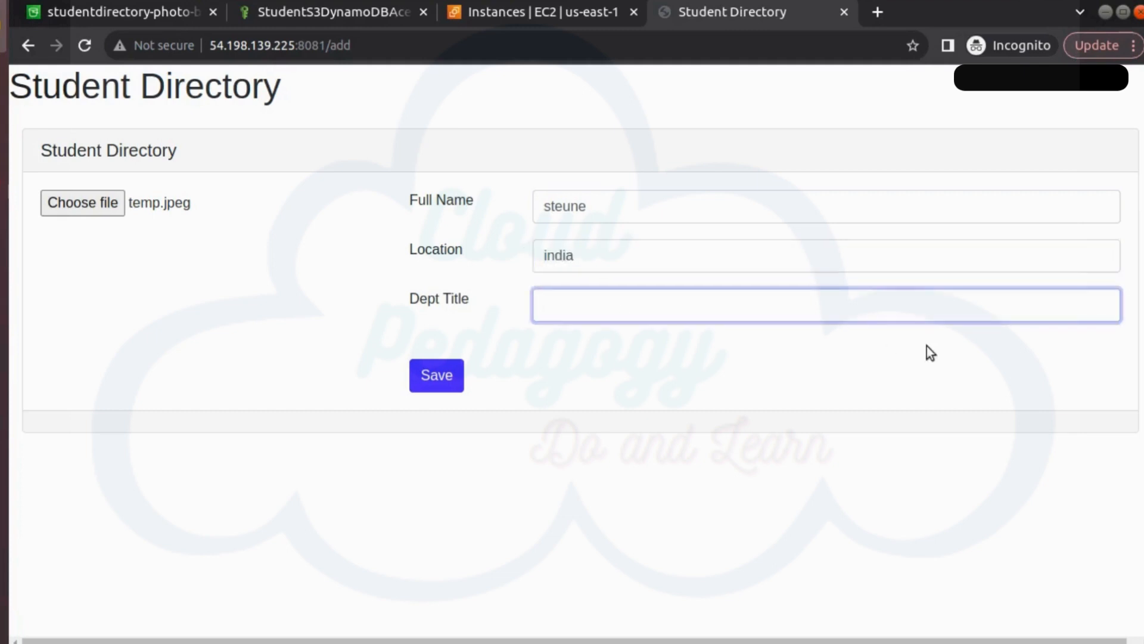
text(admin)
click(424, 382)
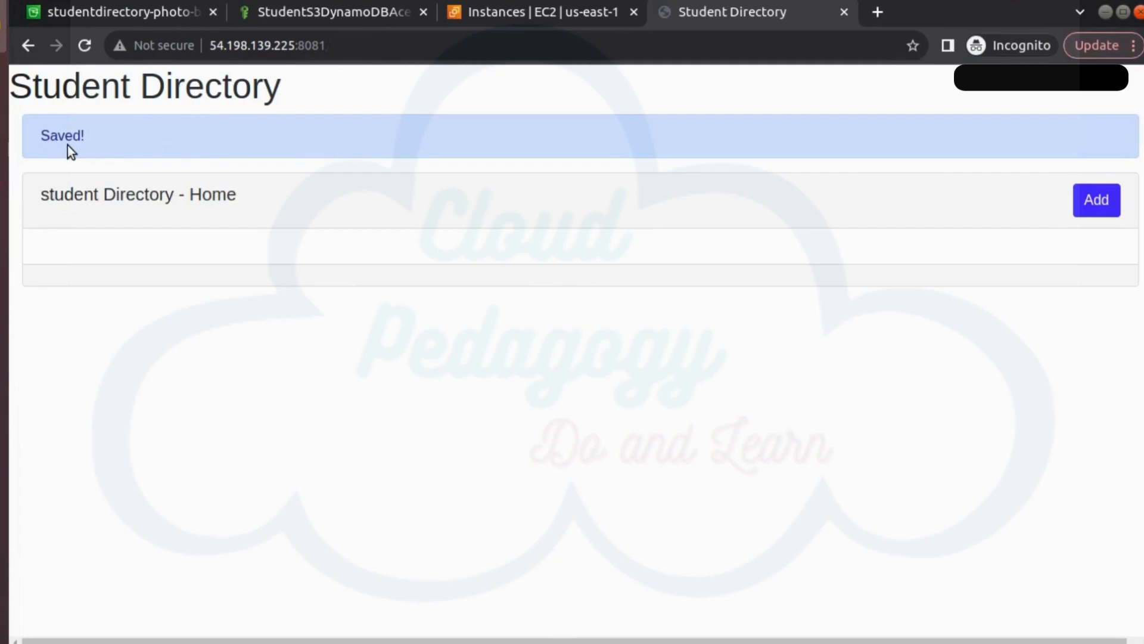
Open 09720c84b61c6d40.png in the student_pic folder of the S3 photo bucket and review its object details.
click(266, 16)
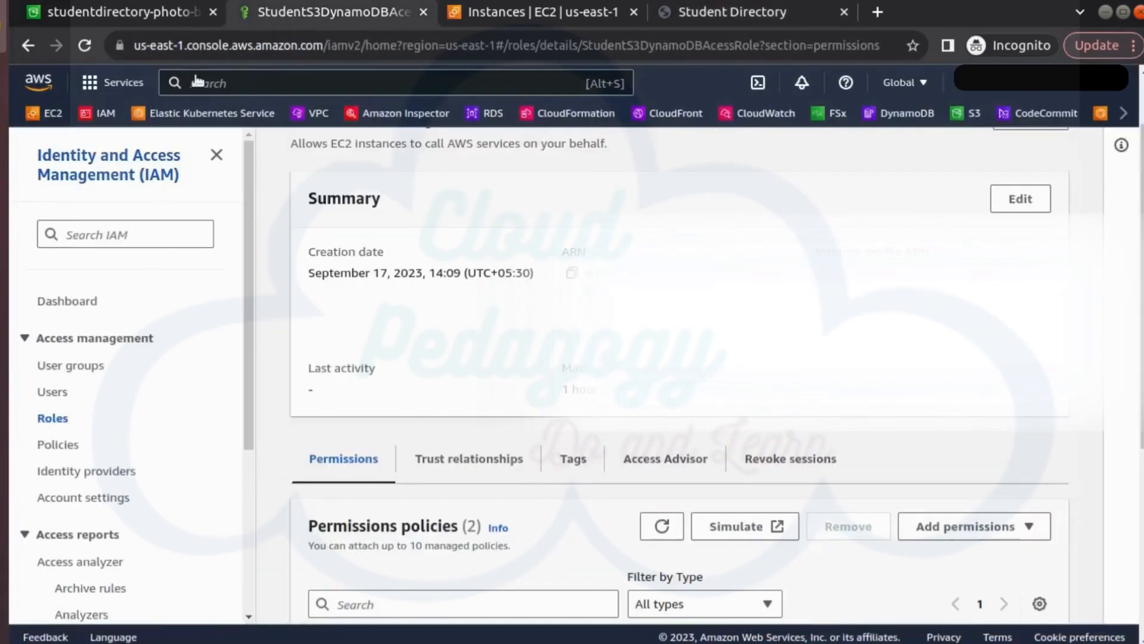
click(158, 16)
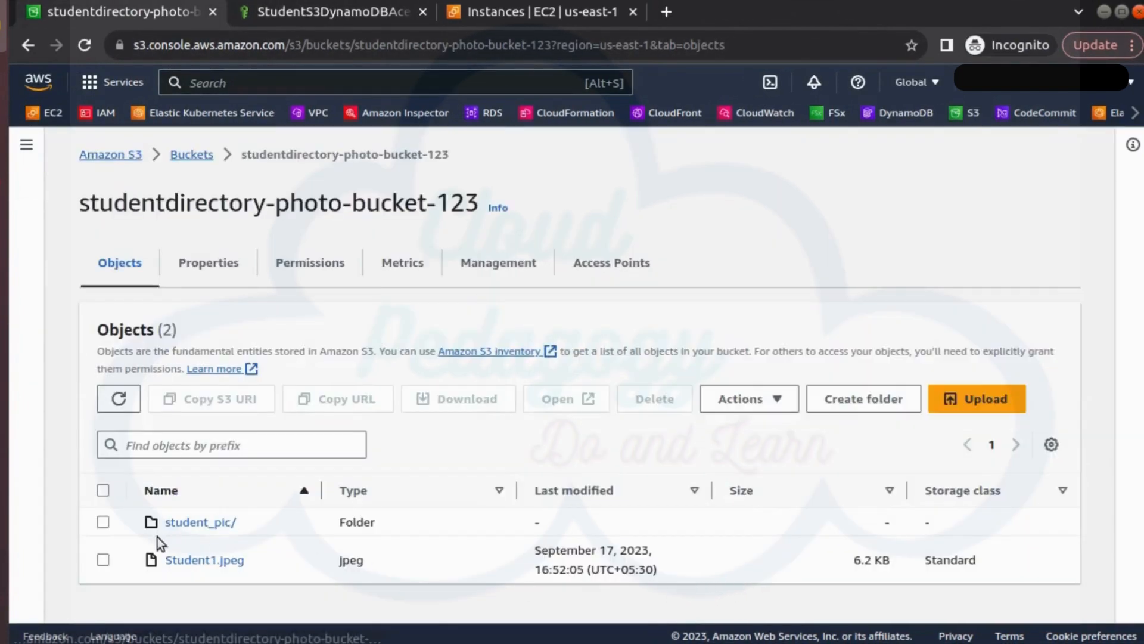
click(200, 522)
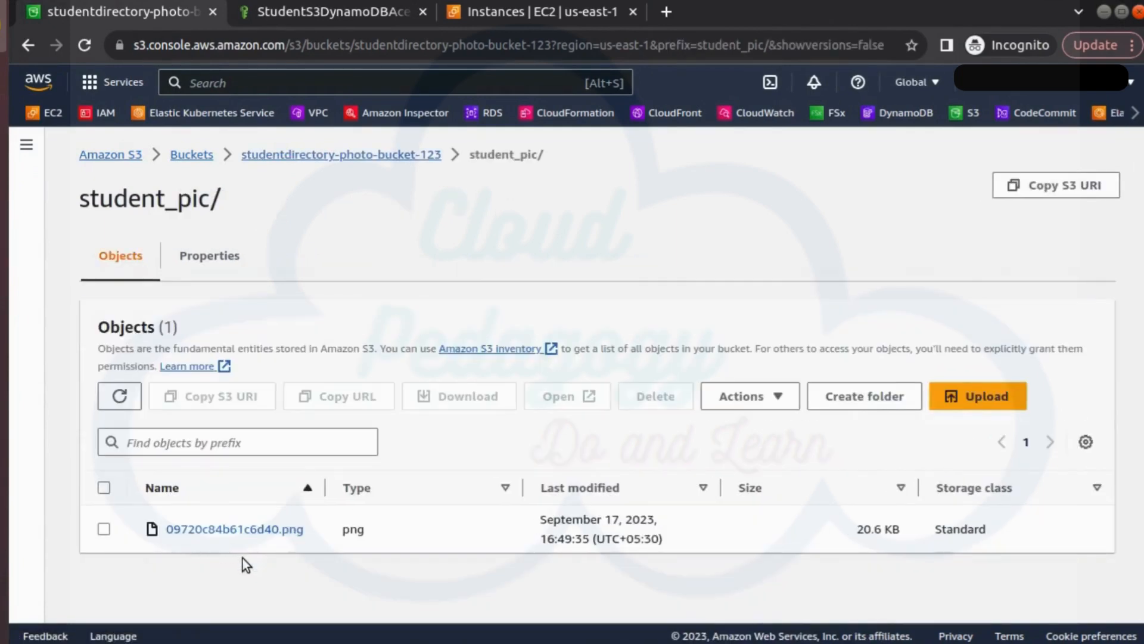
click(250, 529)
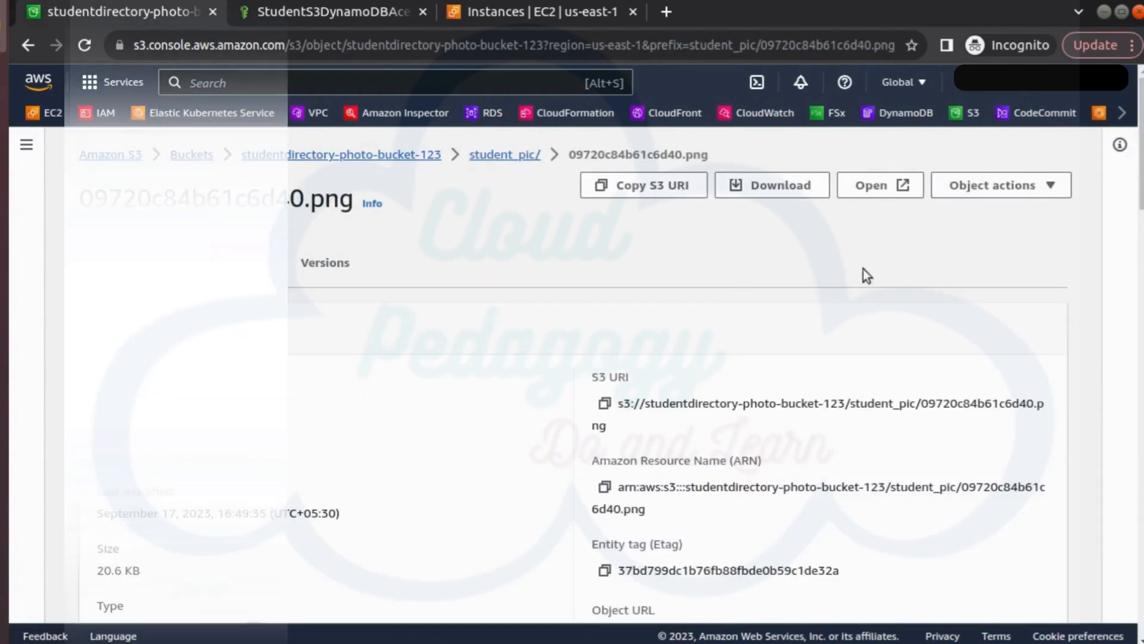
scroll(398, 478, down, 3)
scroll(835, 341, up, 3)
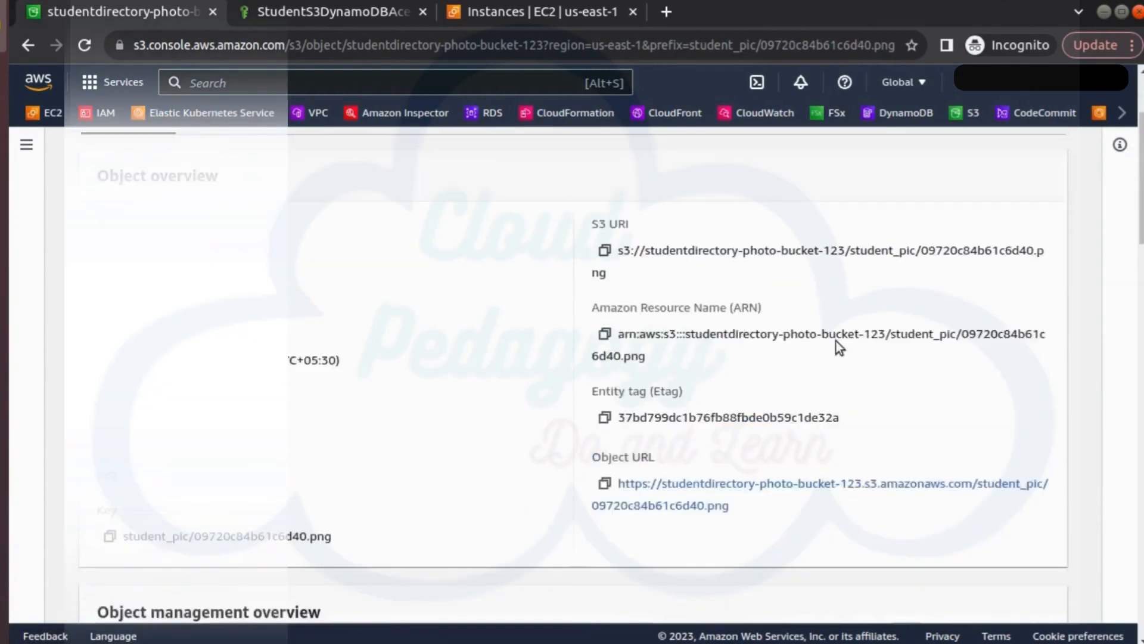
Create a presigned URL for 09720c84b61c6d40.png that expires after 10 minutes.
click(1044, 186)
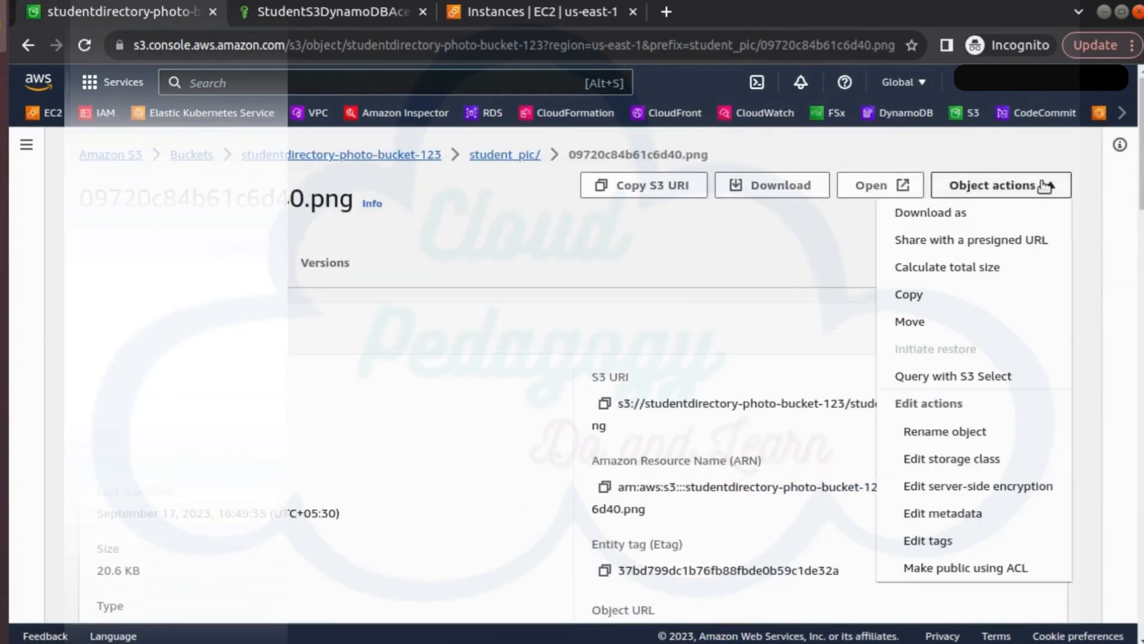
click(1014, 241)
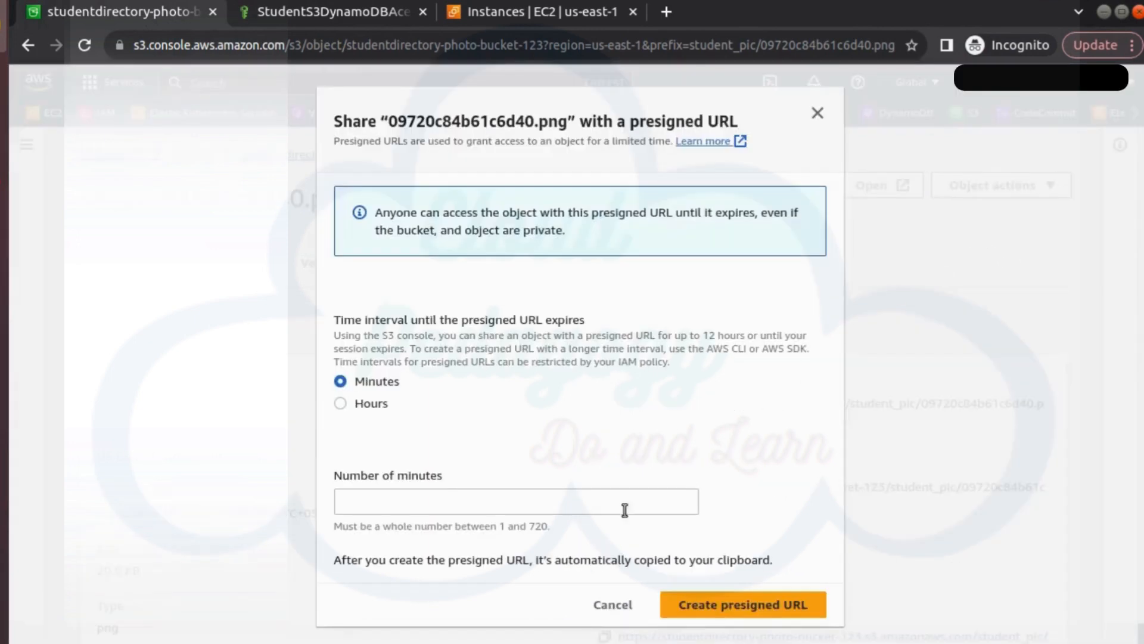
click(462, 500)
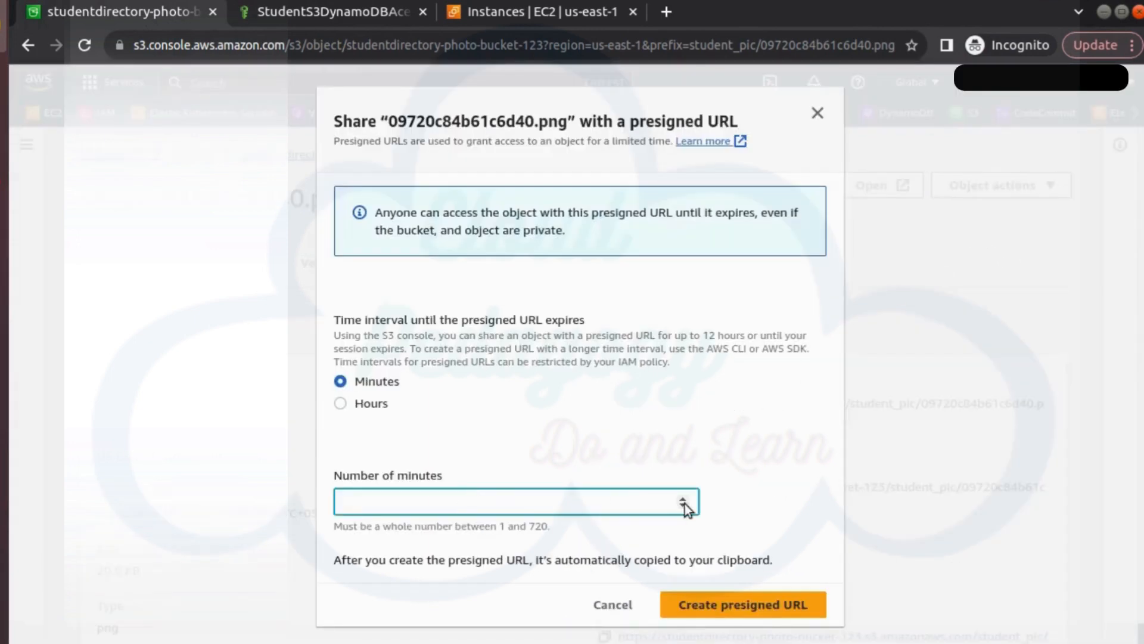
text(0)
key(BackSpace)
text(10)
click(763, 612)
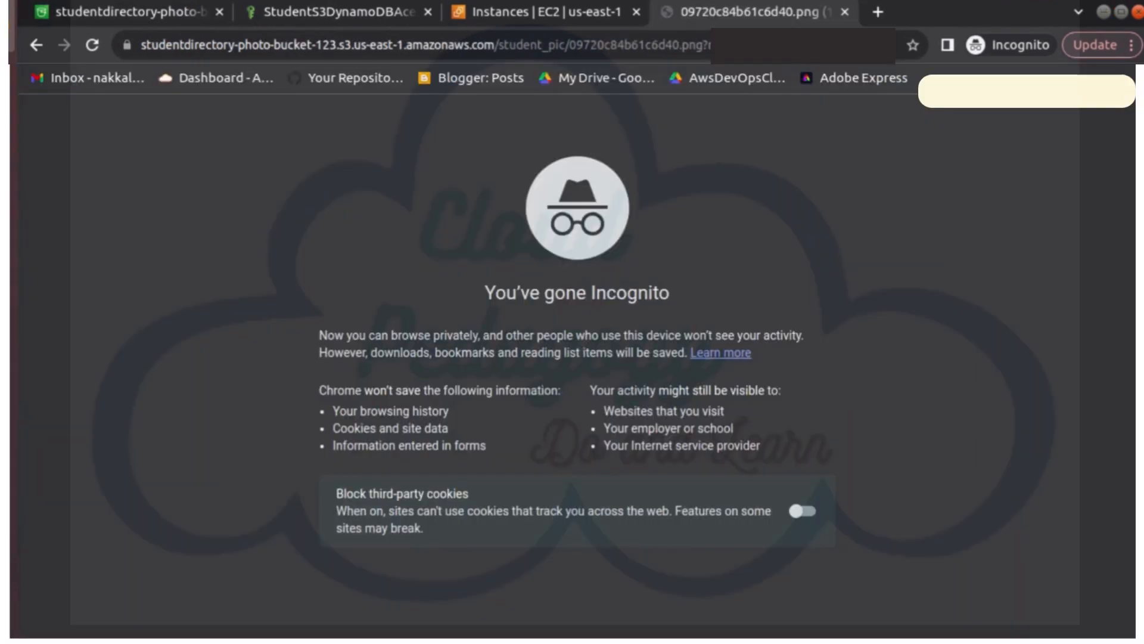
Copy the presigned URL and open it in a separate browser tab to view the student photo.
key(Return)
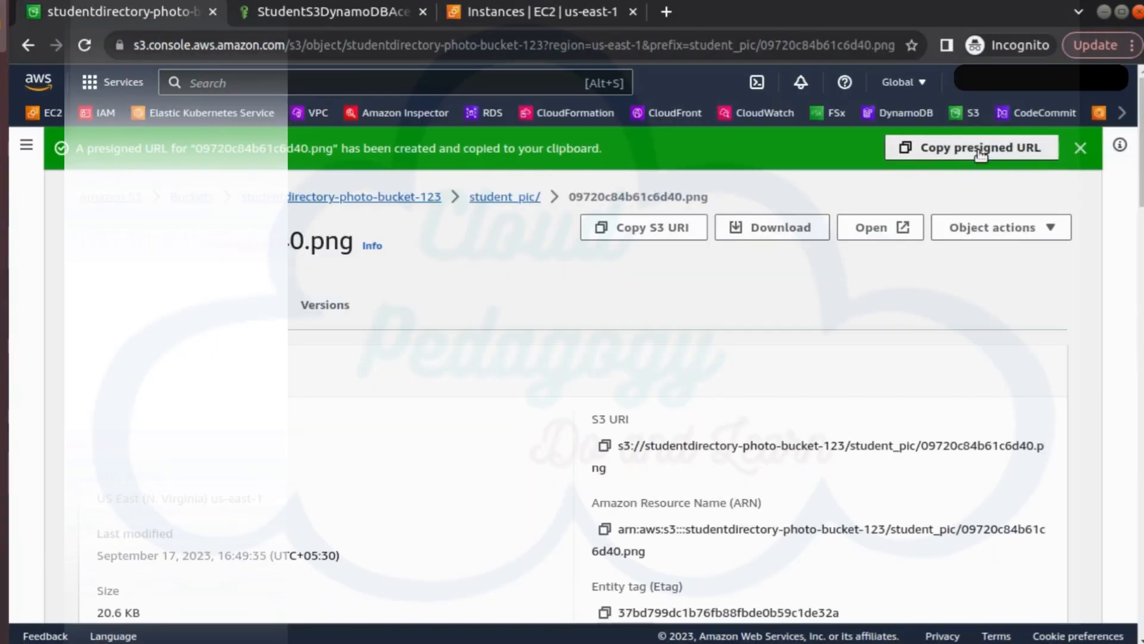
click(980, 149)
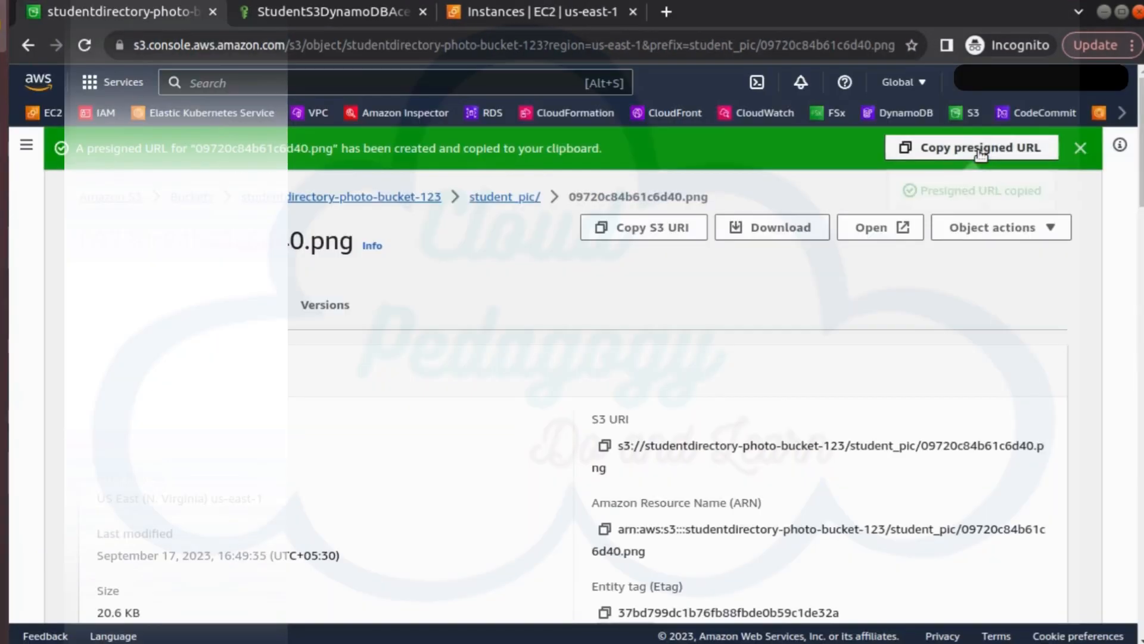
click(665, 12)
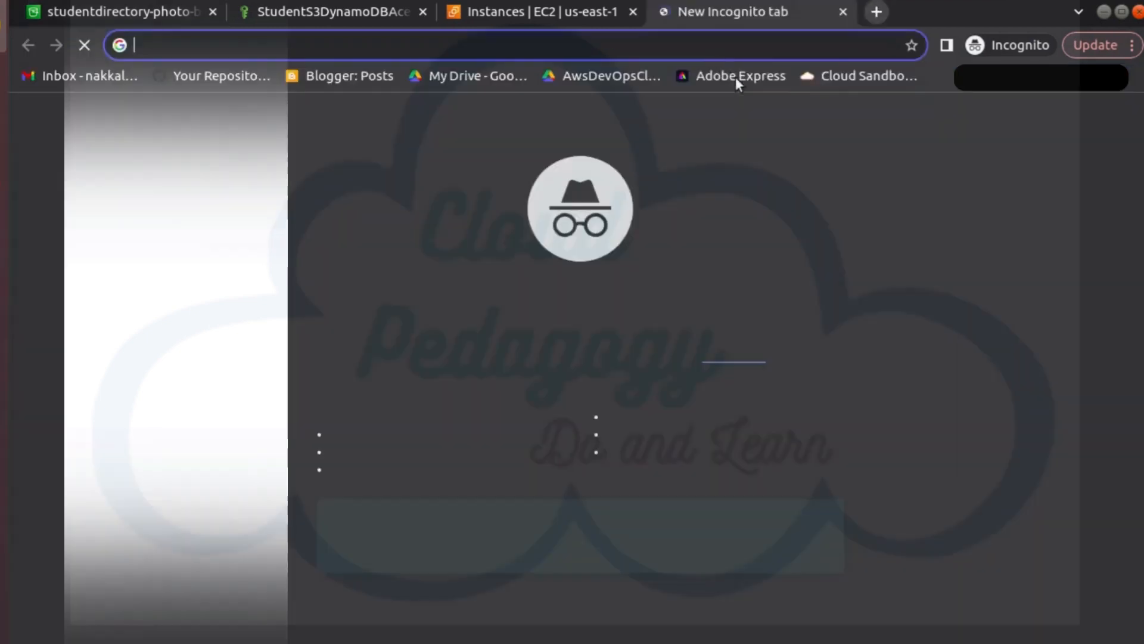
key(ctrl+v)
key(Return)
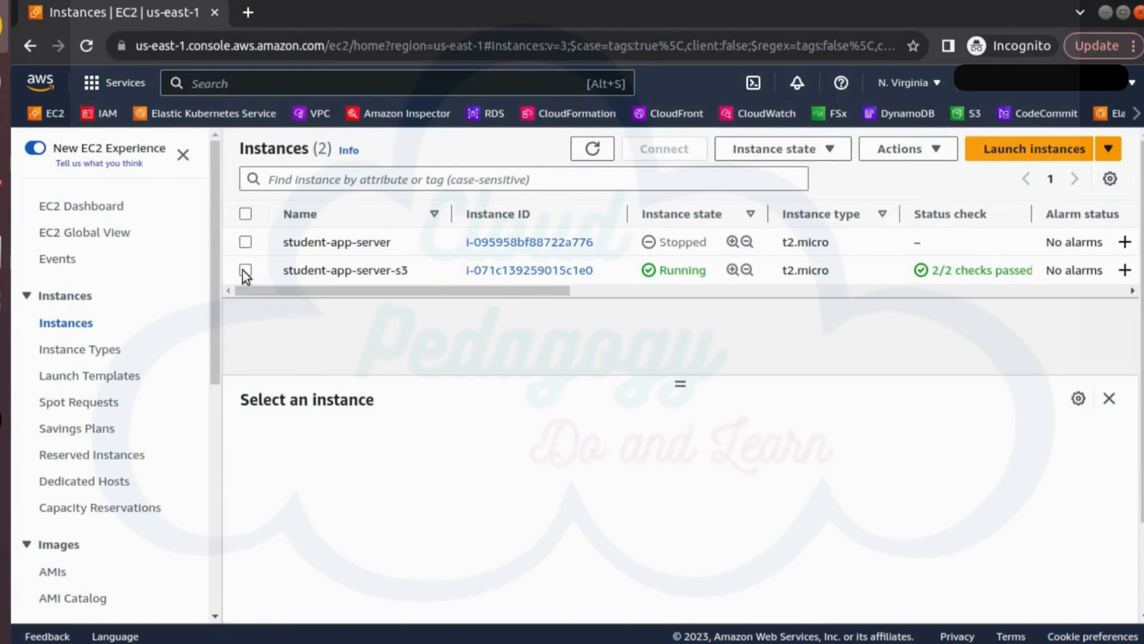
Stop the student-app-server-s3 instance in EC2 and confirm the stop.
click(264, 281)
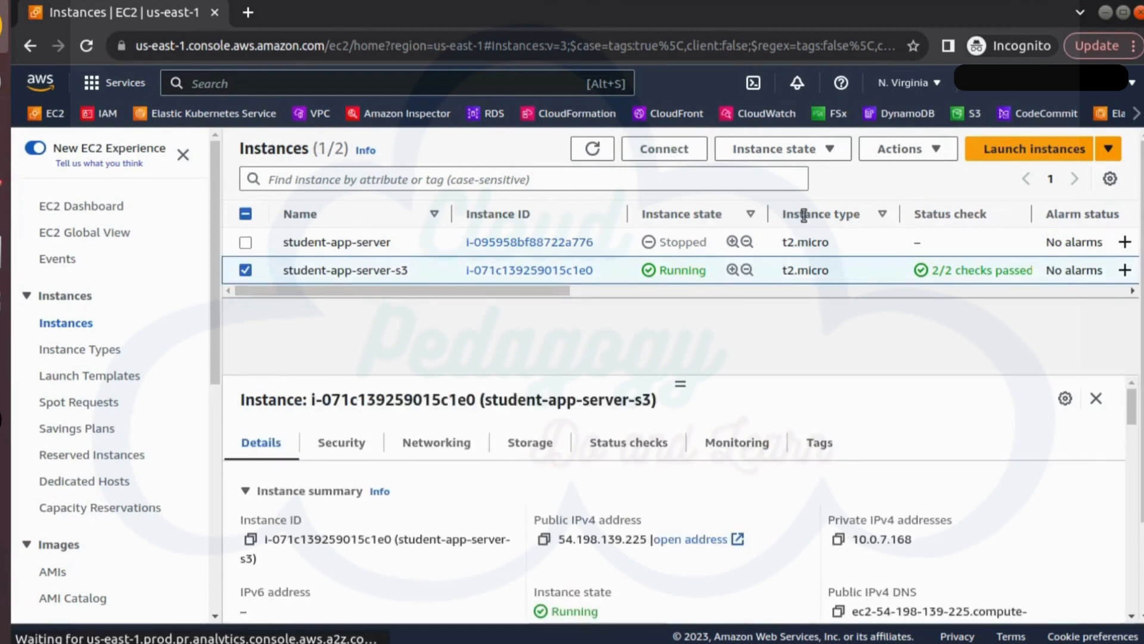
click(792, 149)
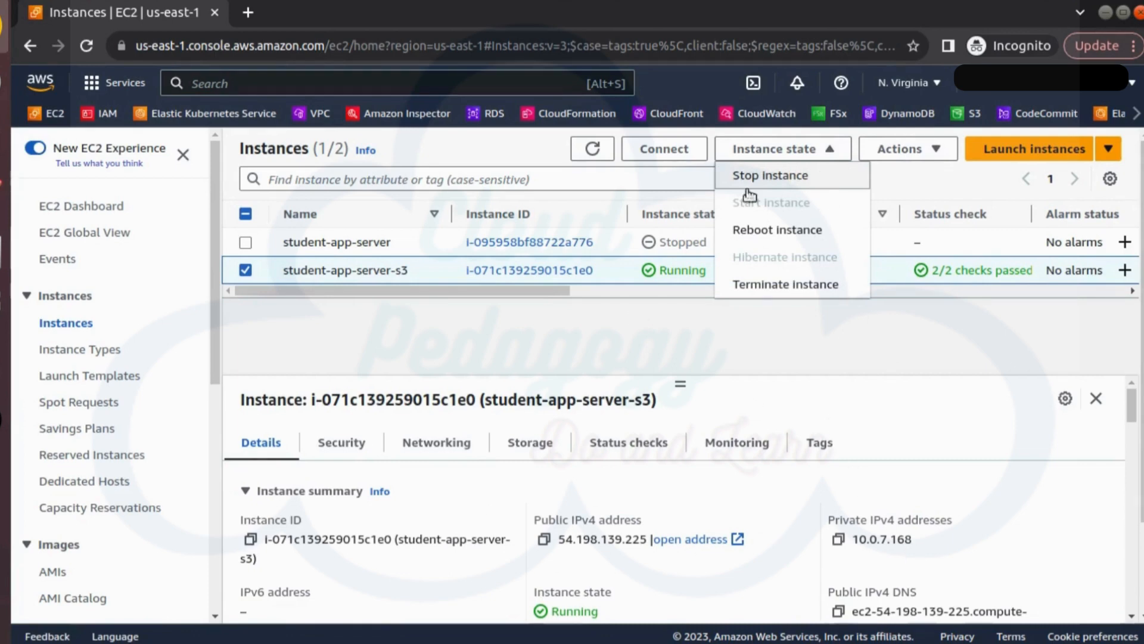
click(821, 181)
click(901, 454)
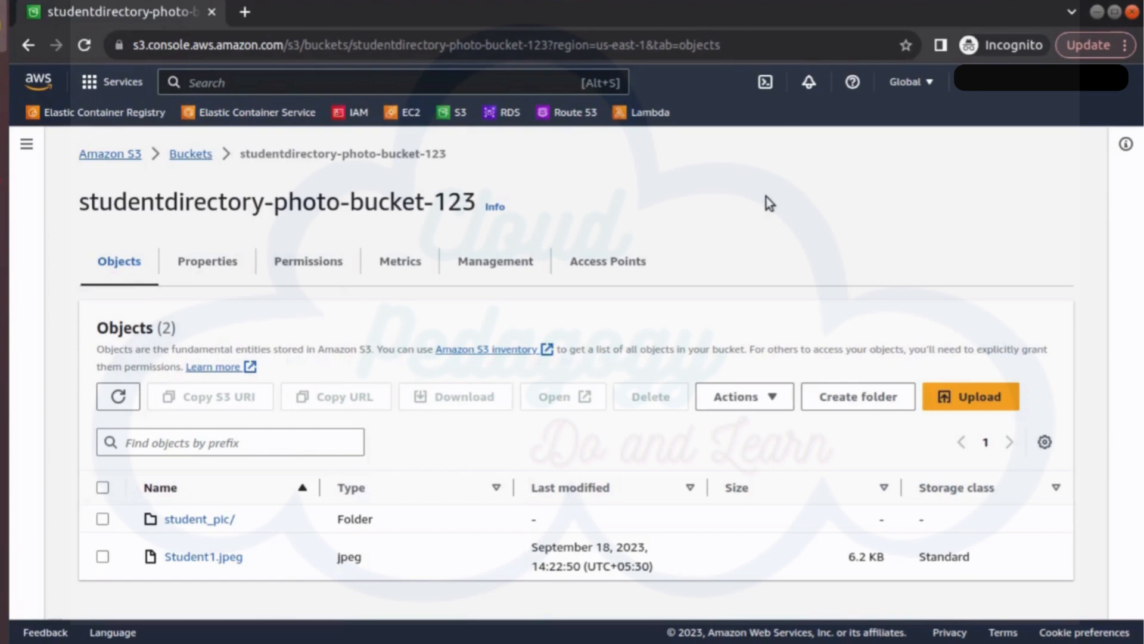
Permanently delete Student1.jpeg from studentdirectory-photo-bucket-123, confirming with "permanently delete", and return to the bucket's objects.
click(103, 560)
click(658, 401)
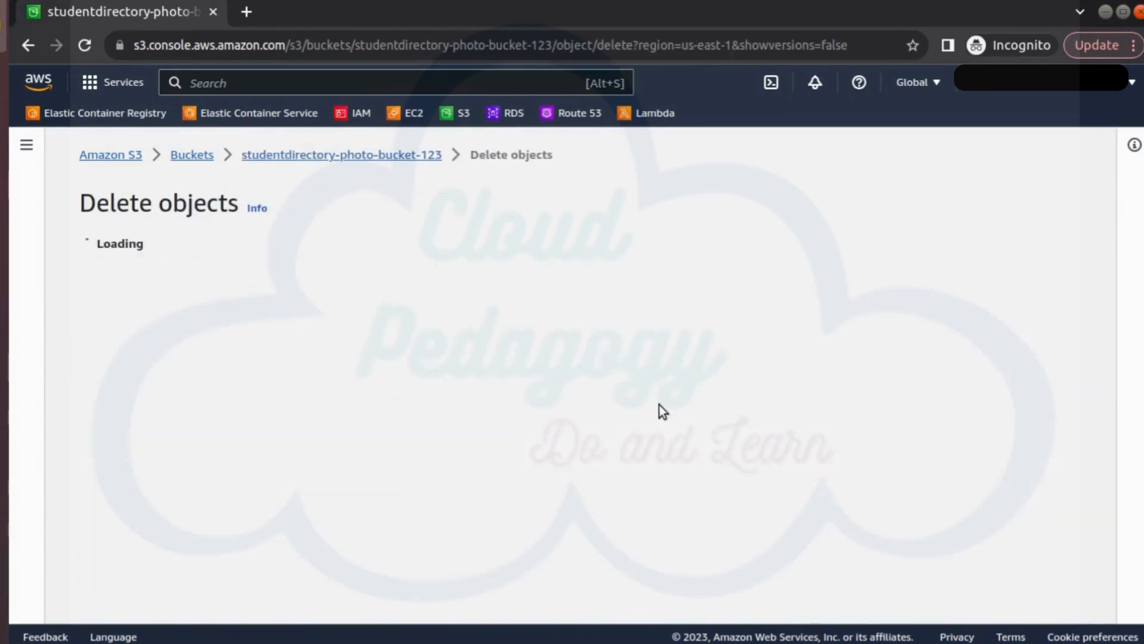
scroll(276, 531, down, 2)
drag(241, 543, 283, 544)
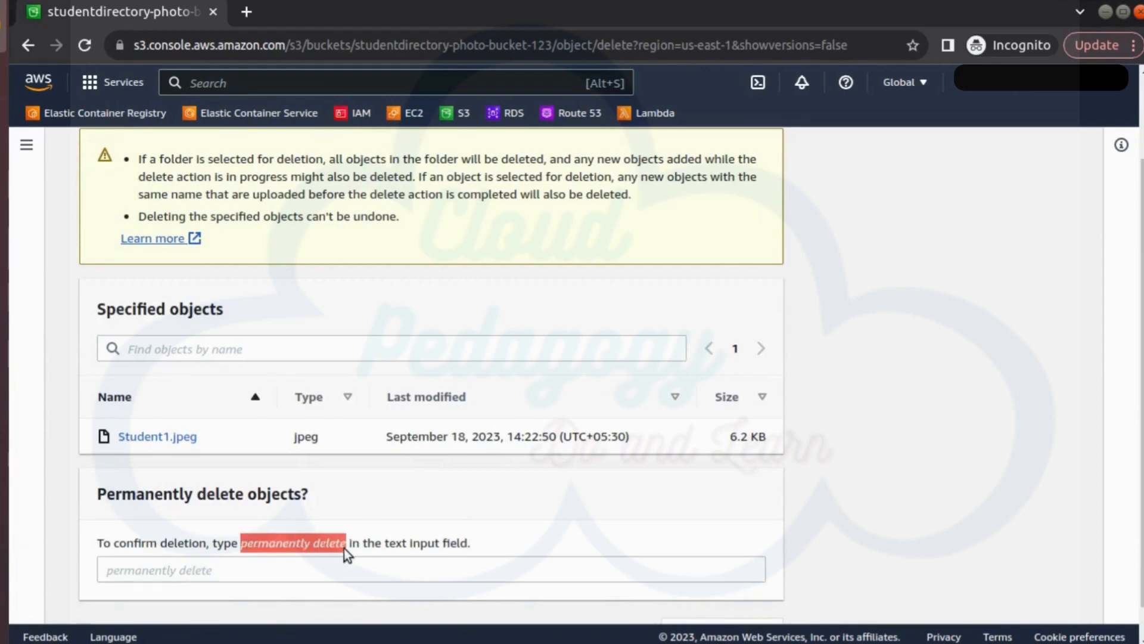
click(281, 571)
key(ctrl+v)
scroll(953, 446, down, 1)
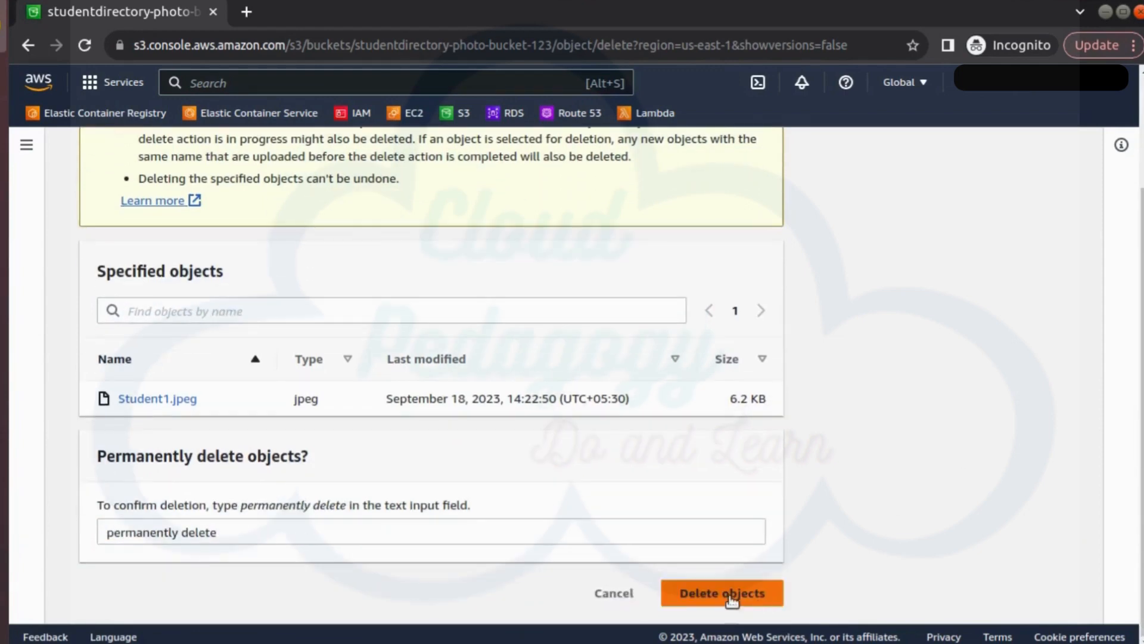
click(764, 606)
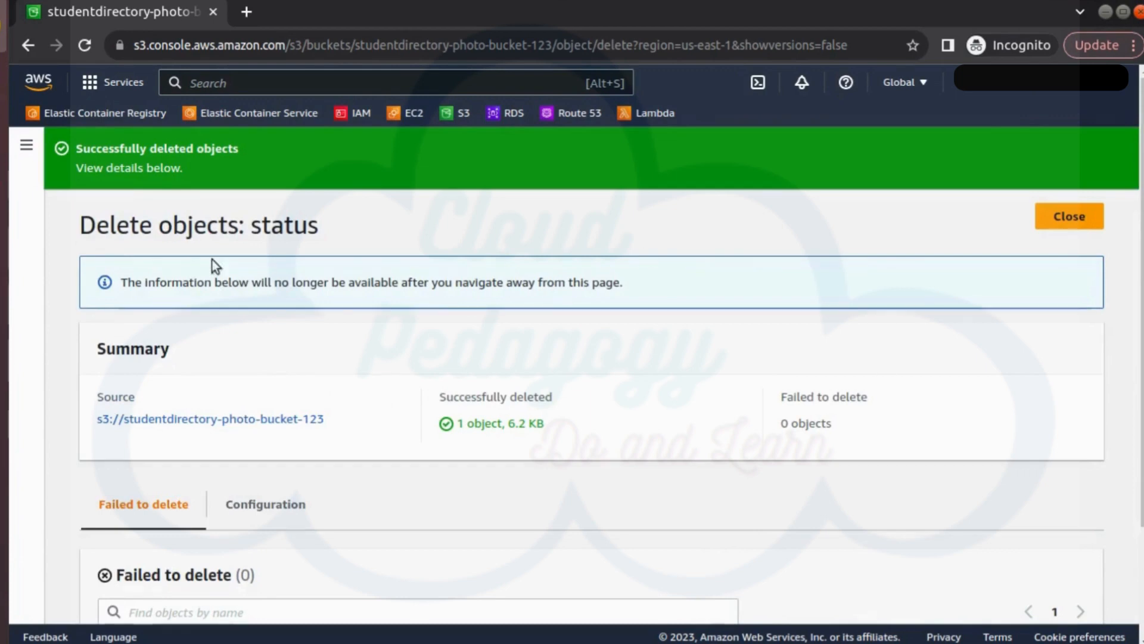
click(1099, 223)
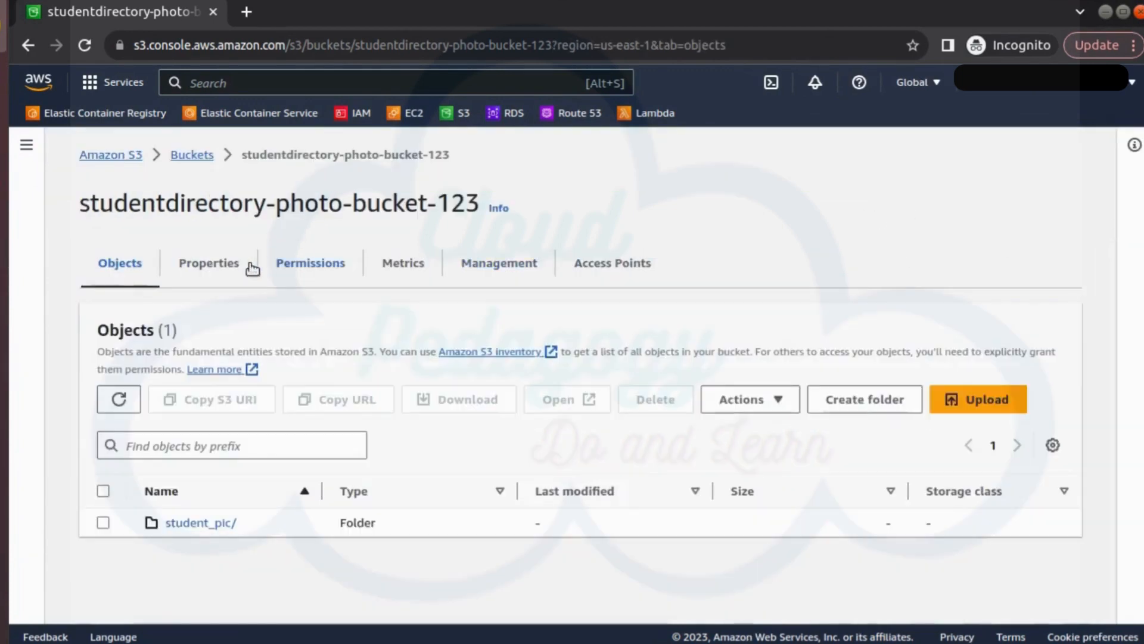
click(104, 565)
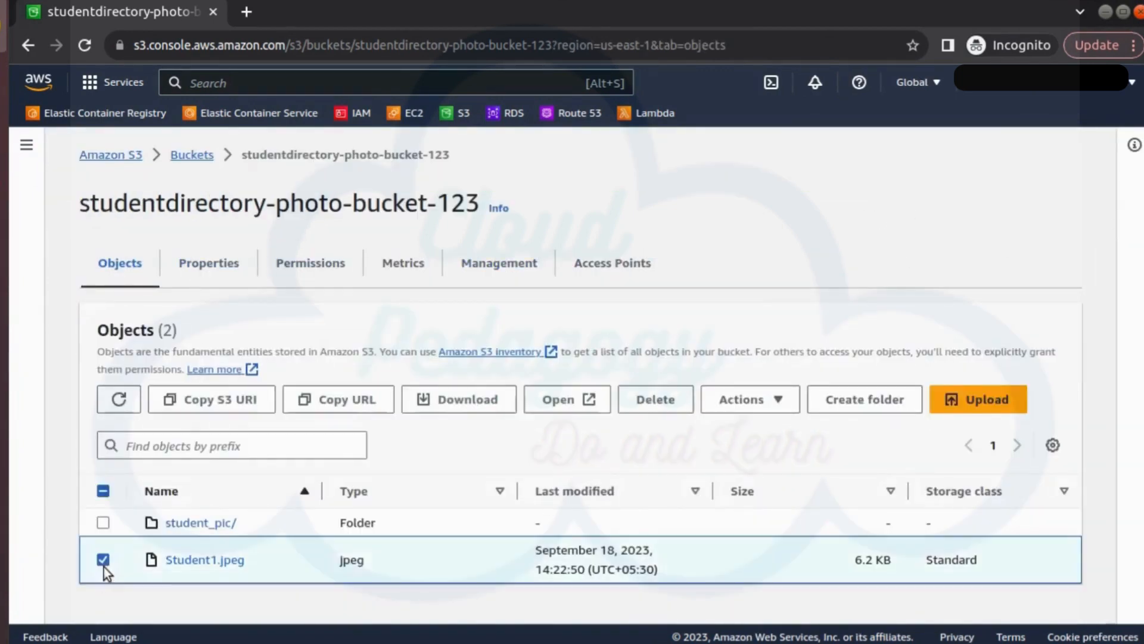
click(660, 408)
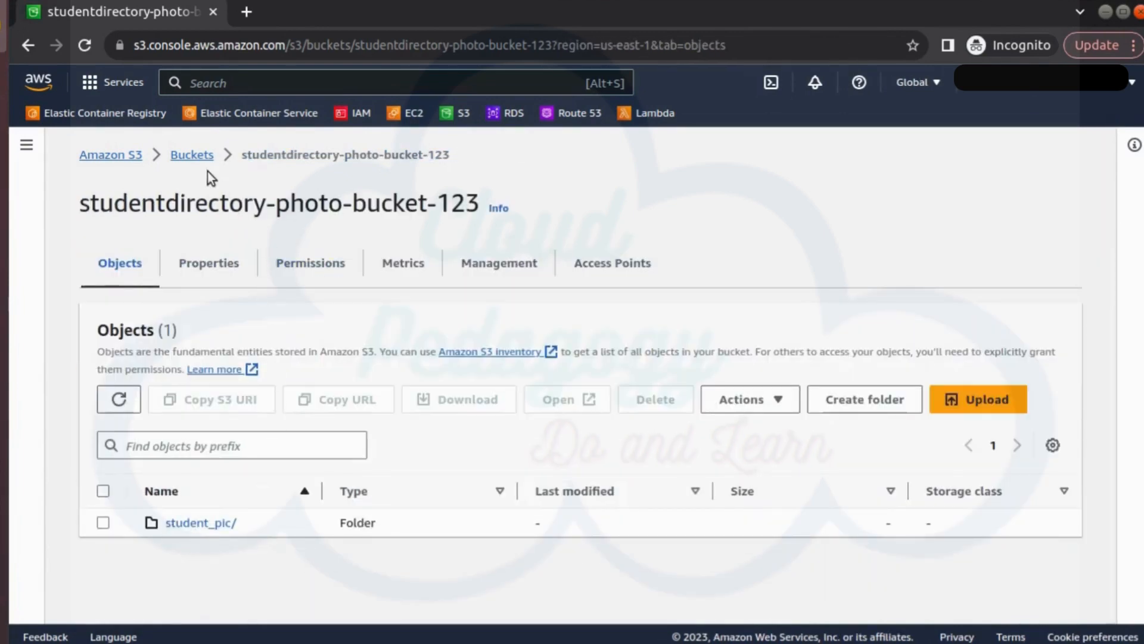
Empty studentdirectory-photo-bucket-123, confirming with "permanently delete", and open the bucket to check its object list.
click(193, 156)
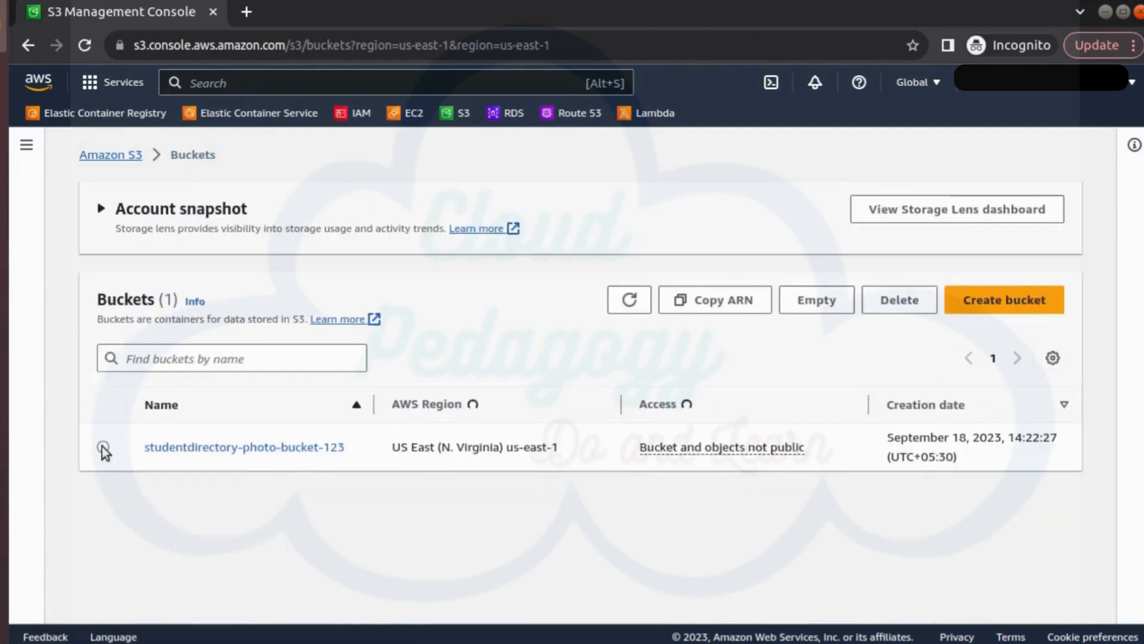
click(102, 447)
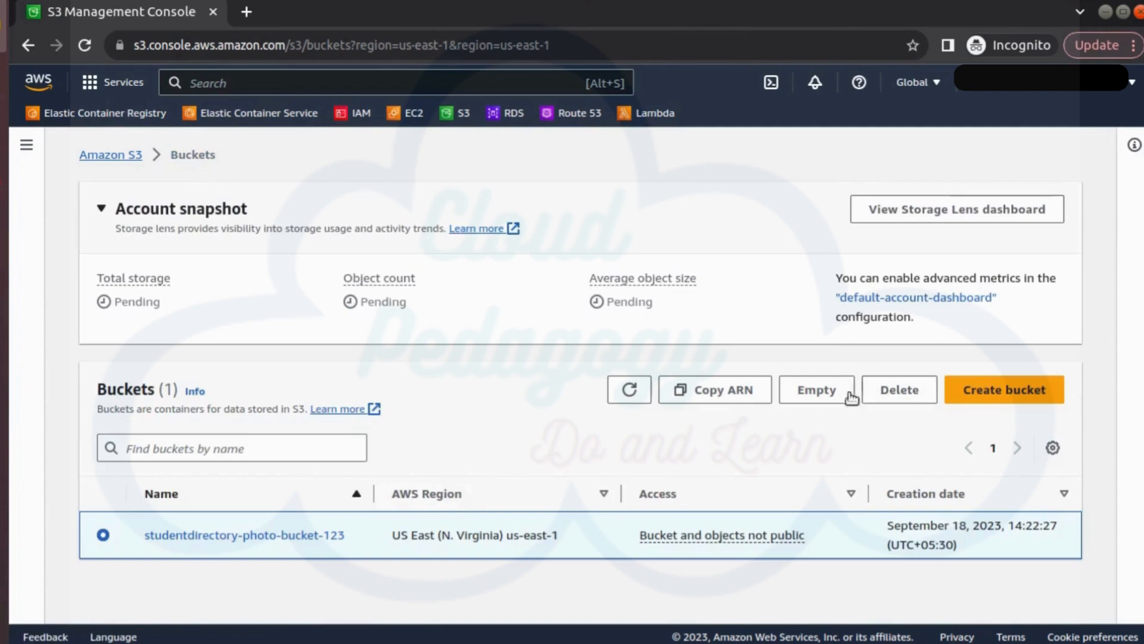
click(828, 398)
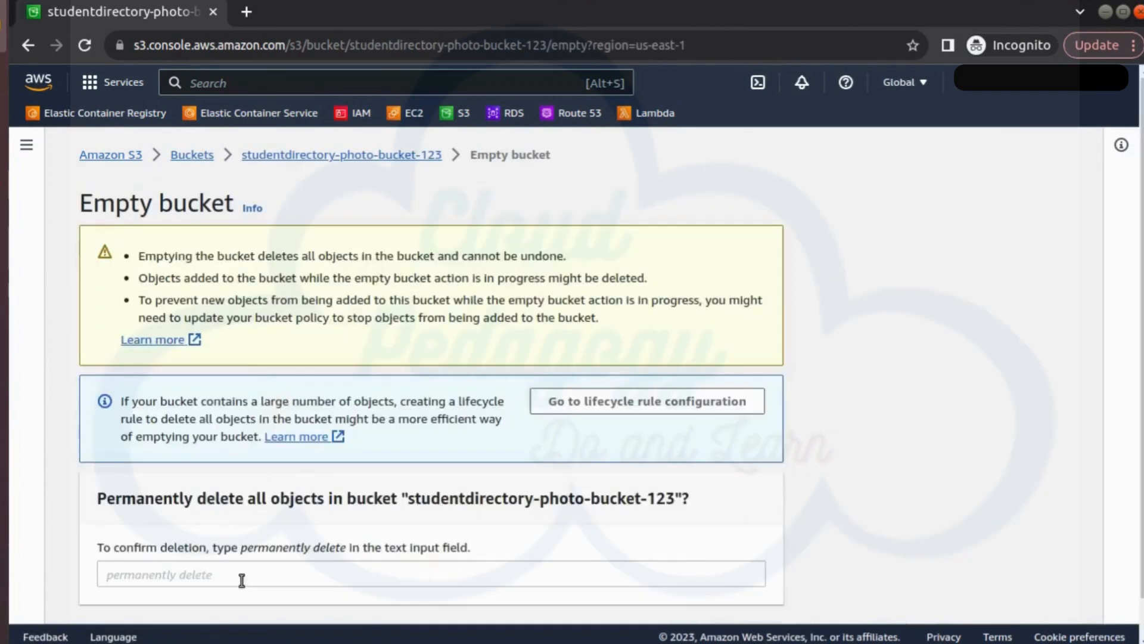
click(243, 580)
key(ctrl+v)
scroll(960, 519, down, 1)
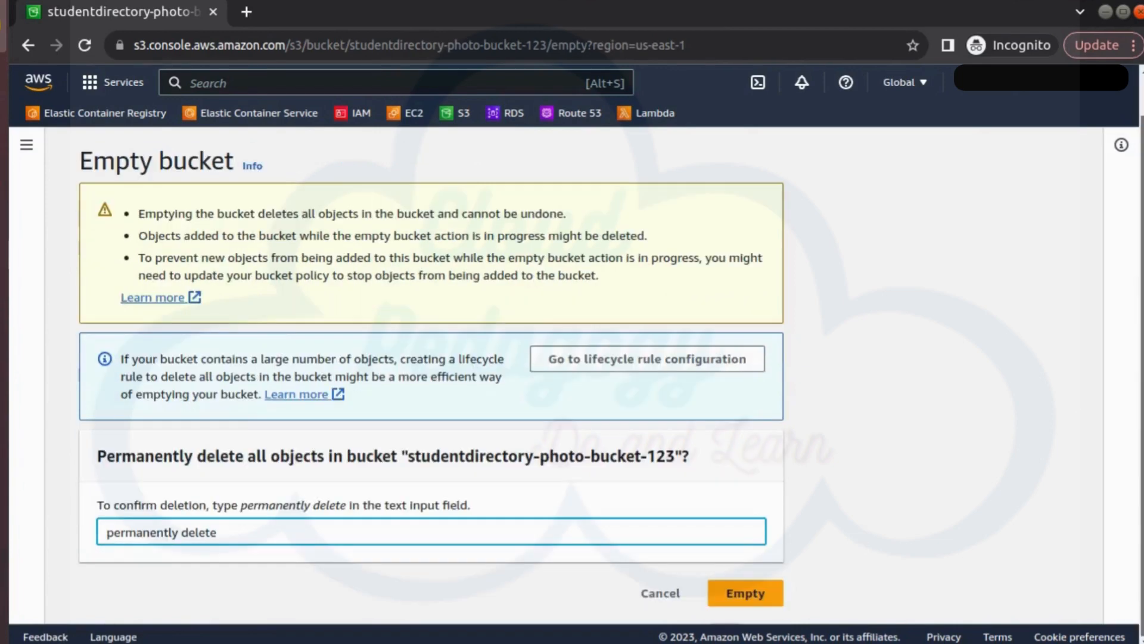
click(767, 593)
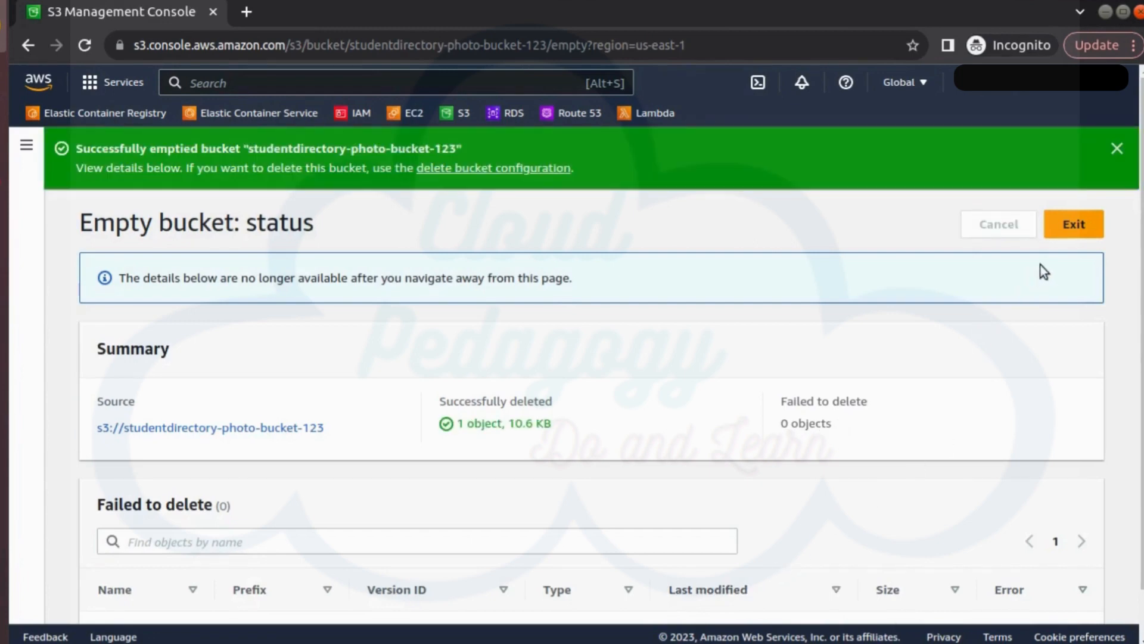
click(1081, 234)
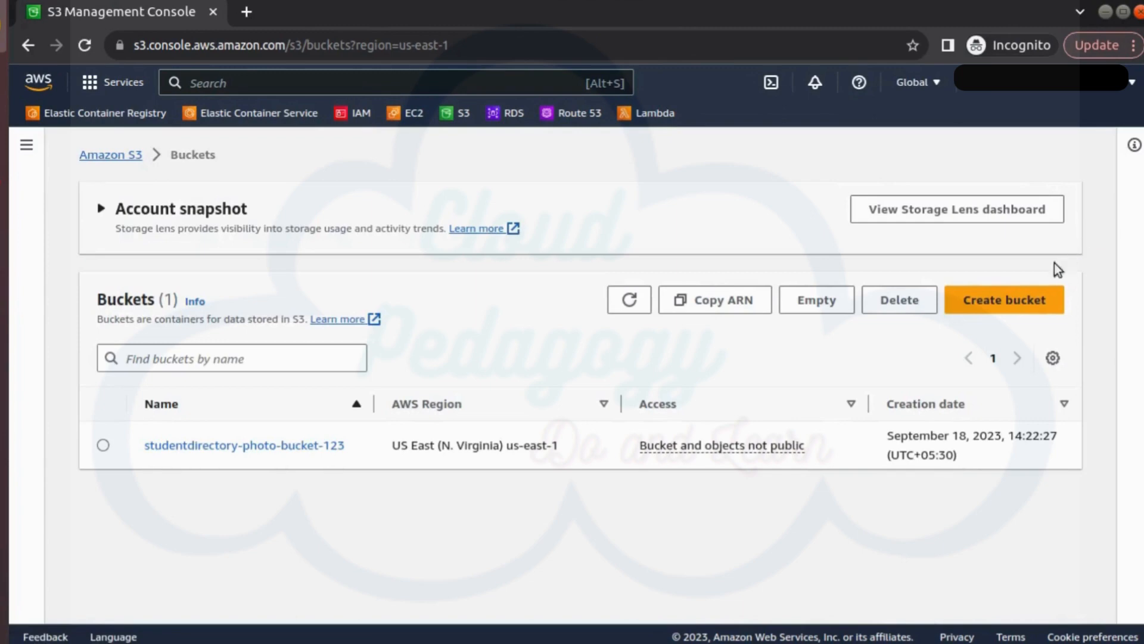
click(311, 451)
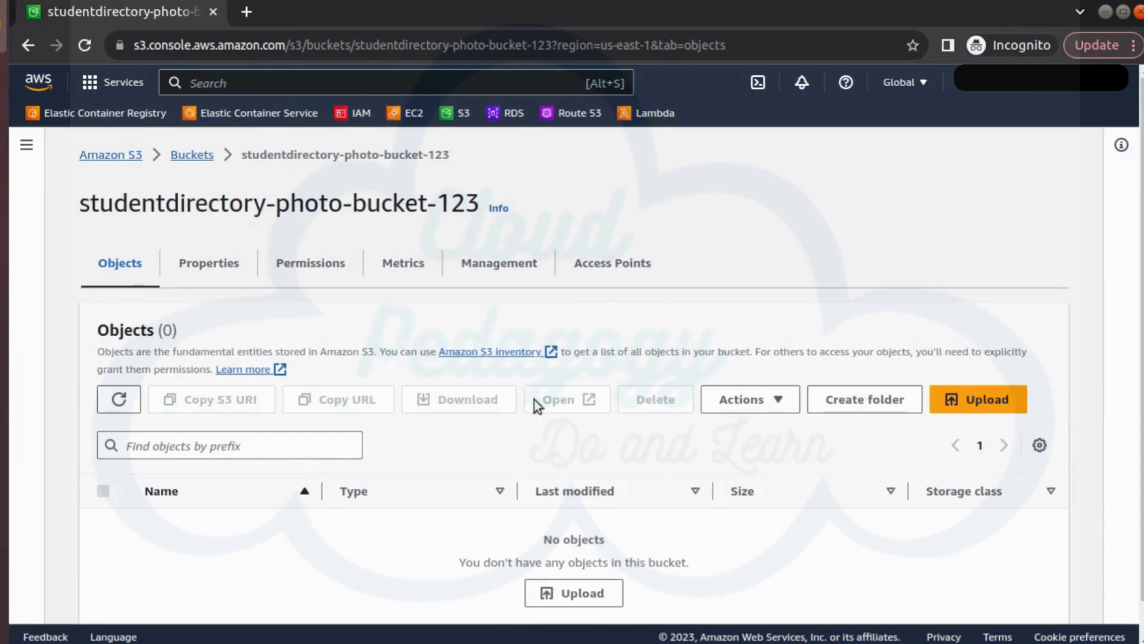
Delete the bucket studentdirectory-photo-bucket-123, confirming with the bucket's name.
click(190, 155)
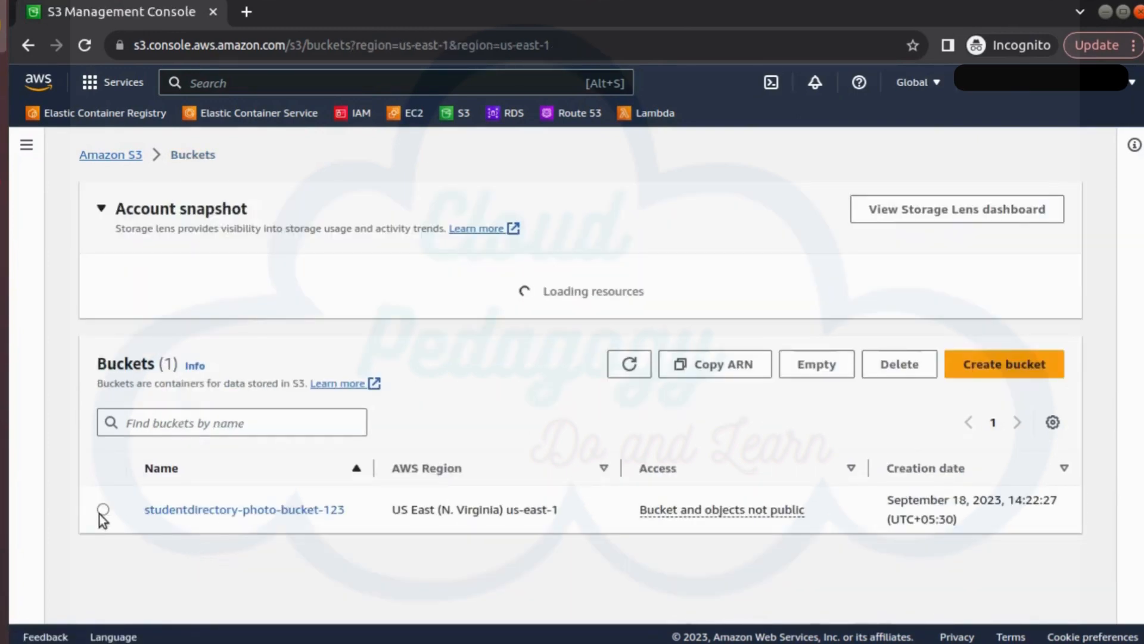
click(103, 509)
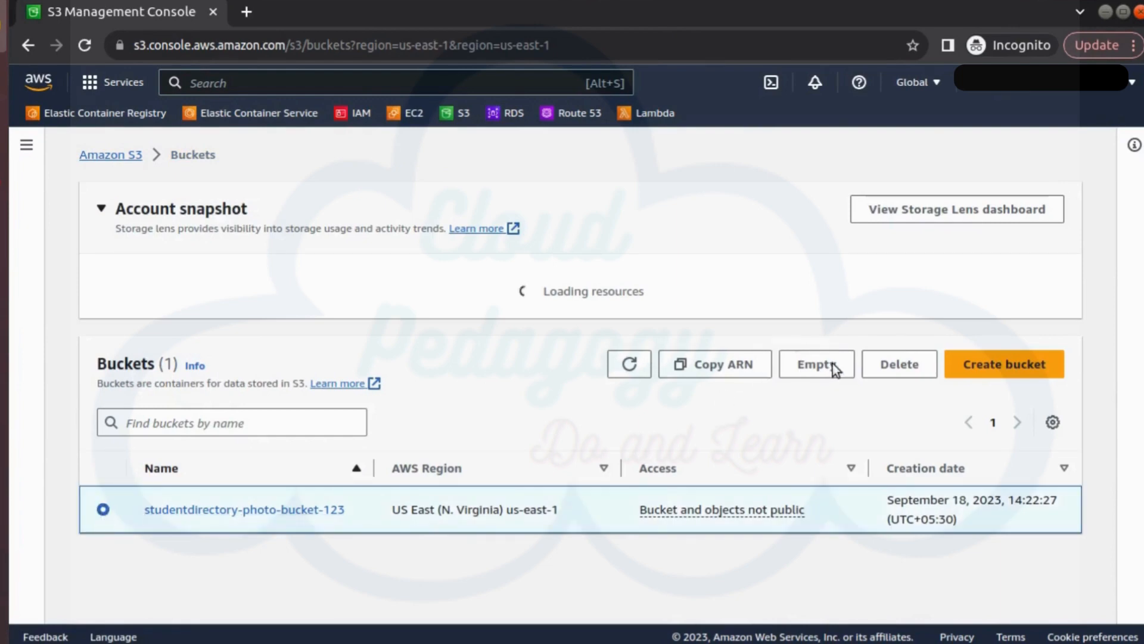
click(901, 391)
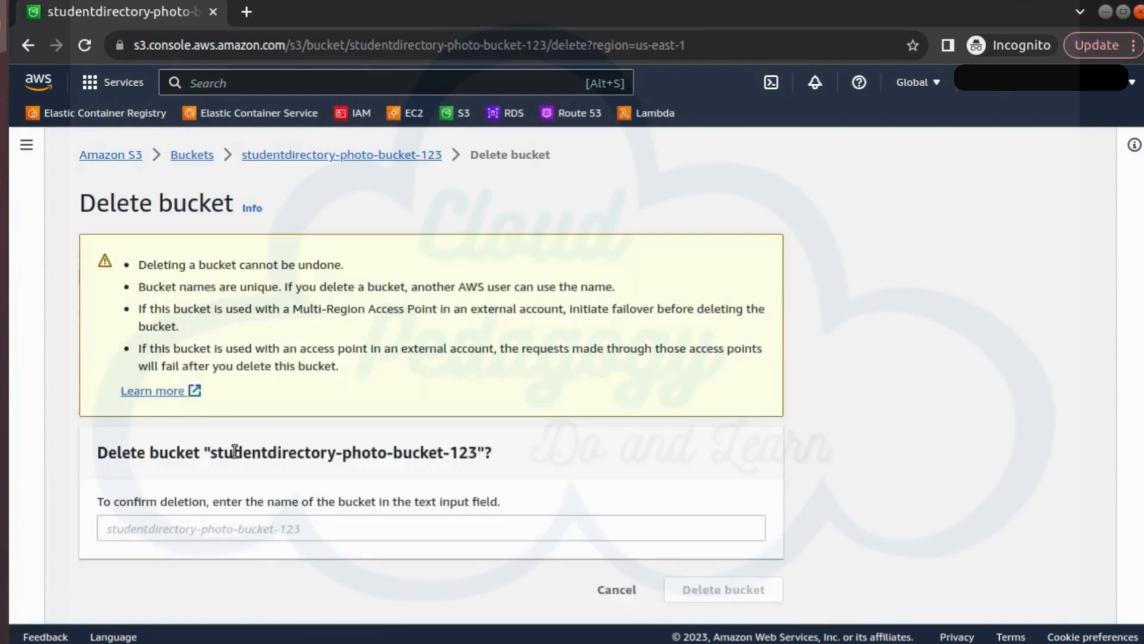
drag(214, 452, 466, 460)
key(ctrl+c)
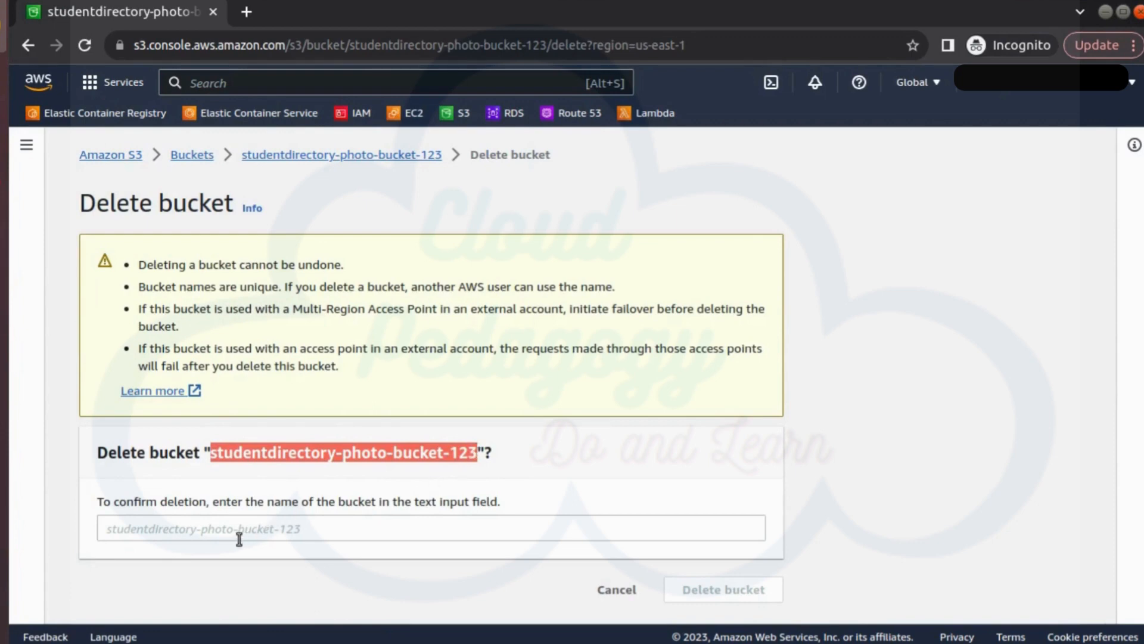
click(268, 531)
key(ctrl+v)
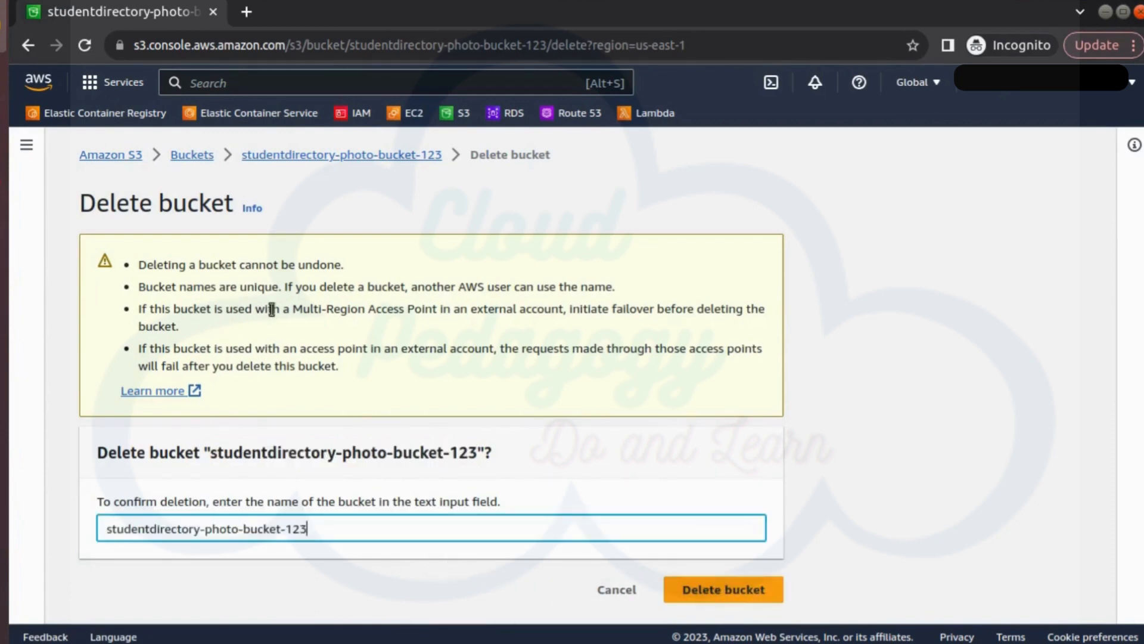
click(709, 589)
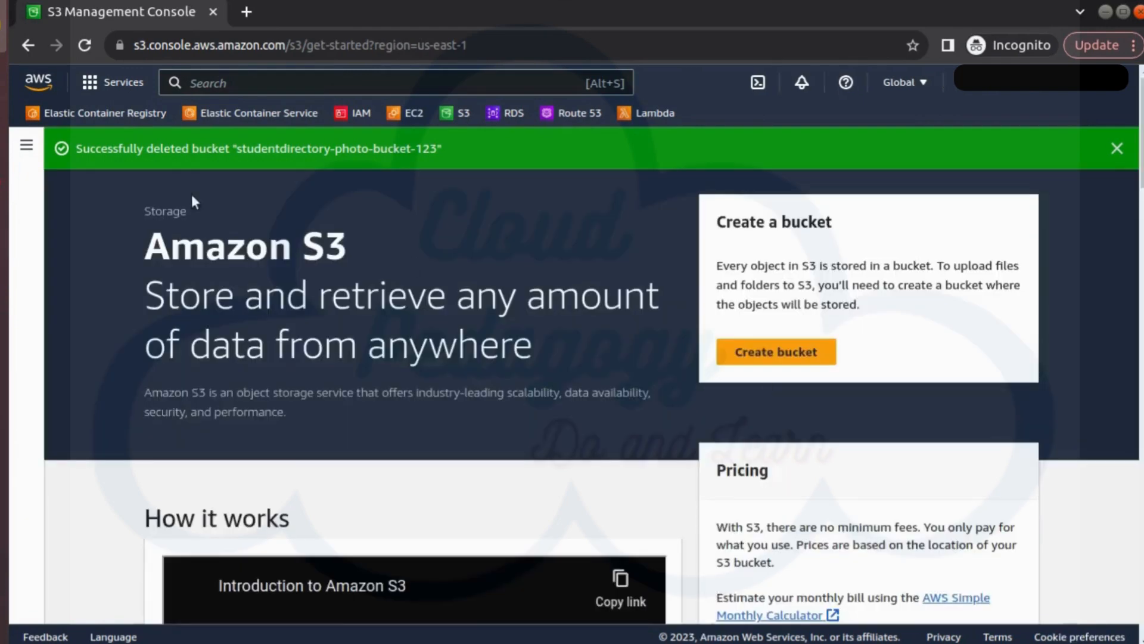
Open the S3 bucket list and check which buckets remain in the account.
click(26, 145)
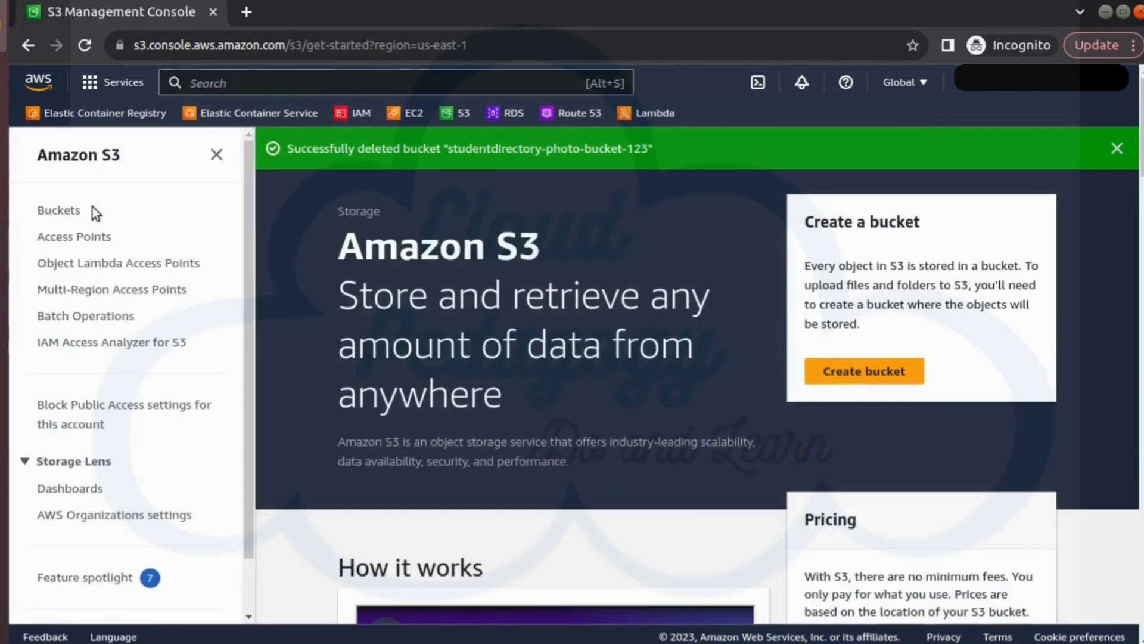
click(73, 212)
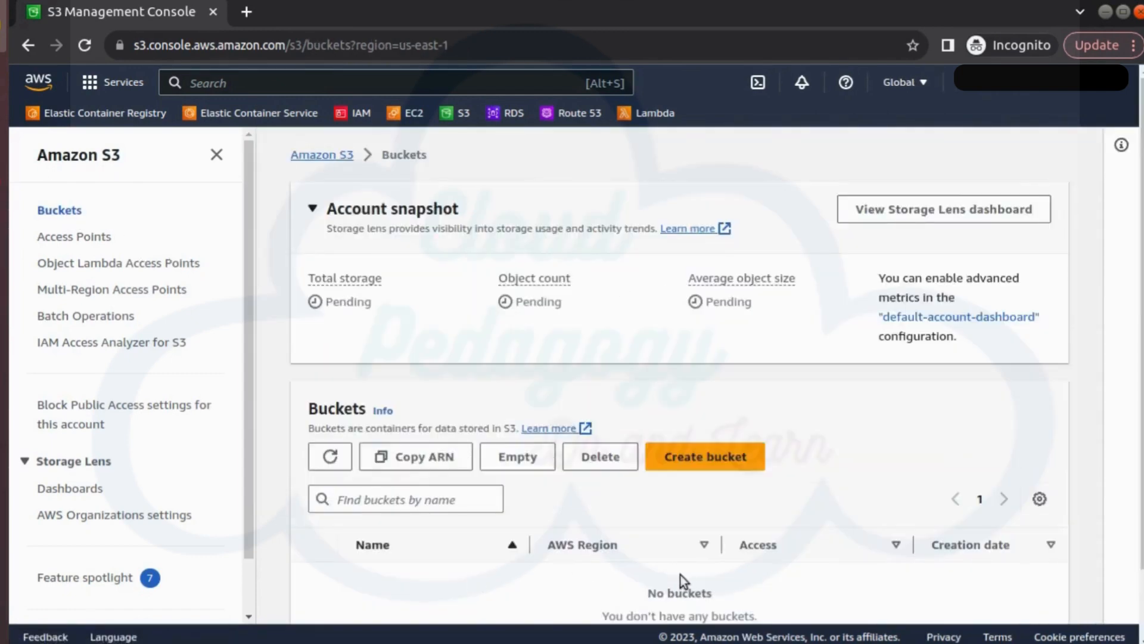
scroll(681, 578, down, 2)
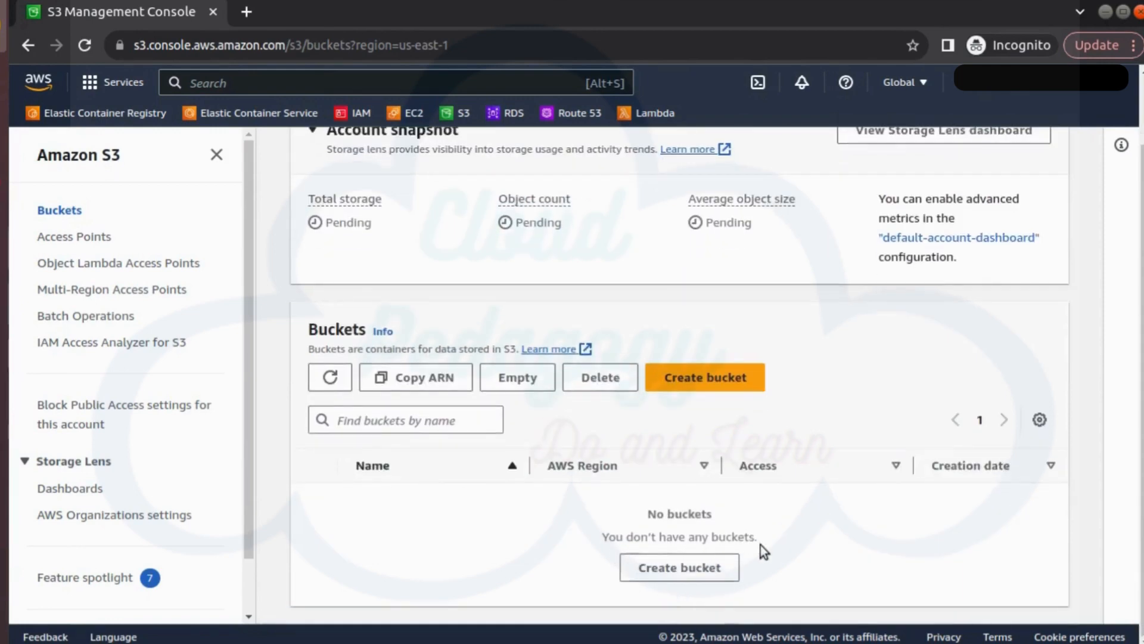